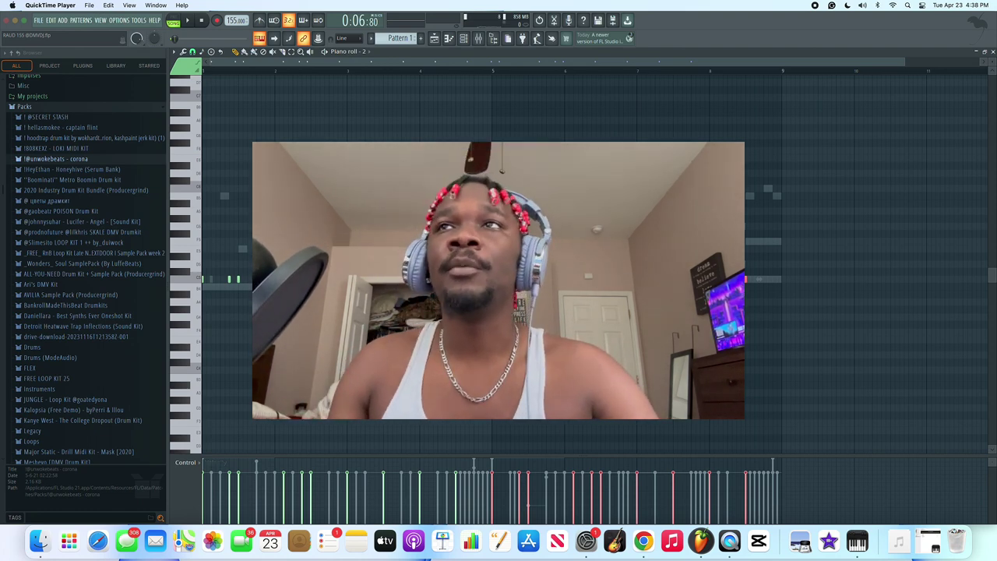
# - Open the Toxic Biohazard instrument from the channel rack and look at its Universe ToTc preset in the Ambient Textures bank
pyautogui.scroll(3, 498, 257)
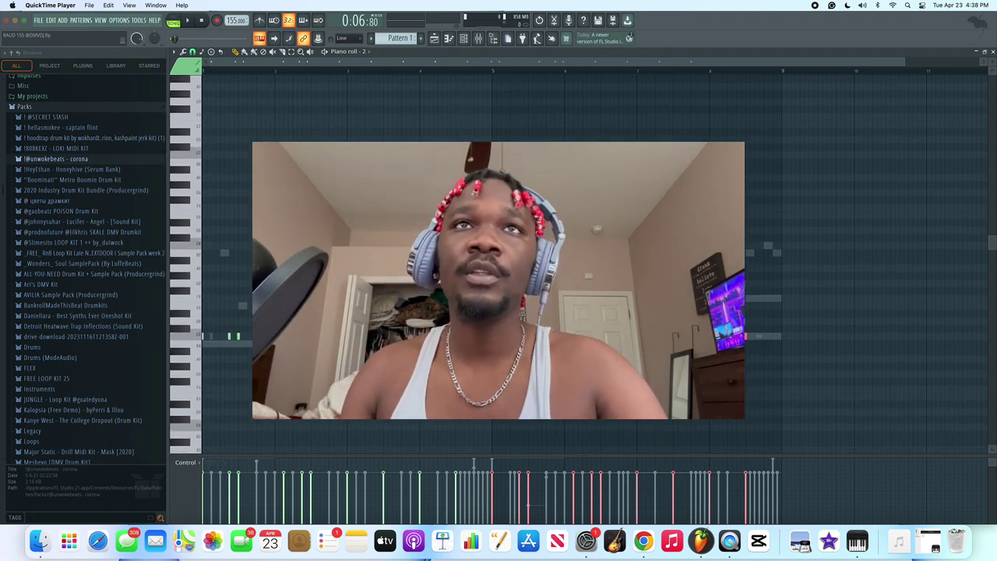
pyautogui.click(370, 40)
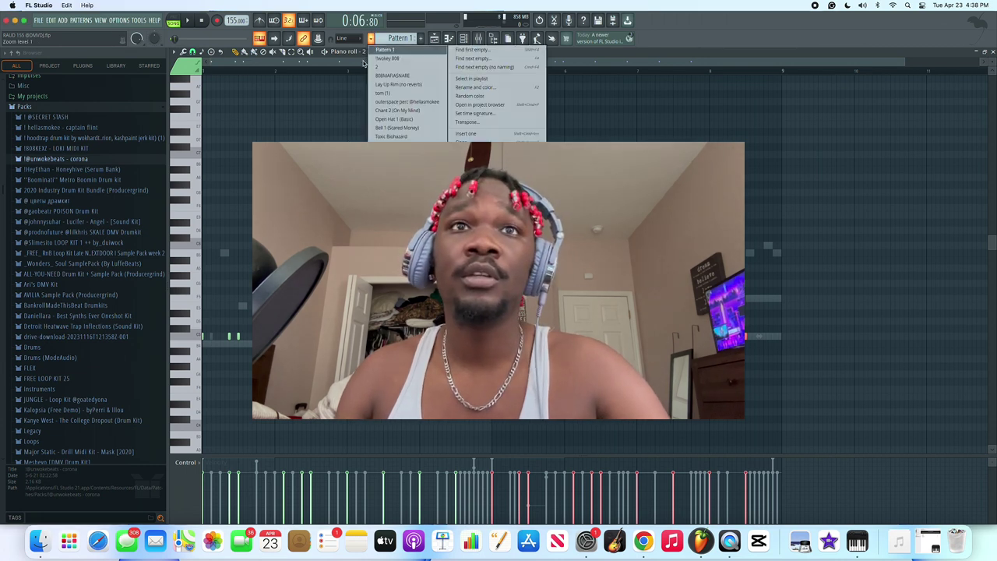
pyautogui.click(457, 39)
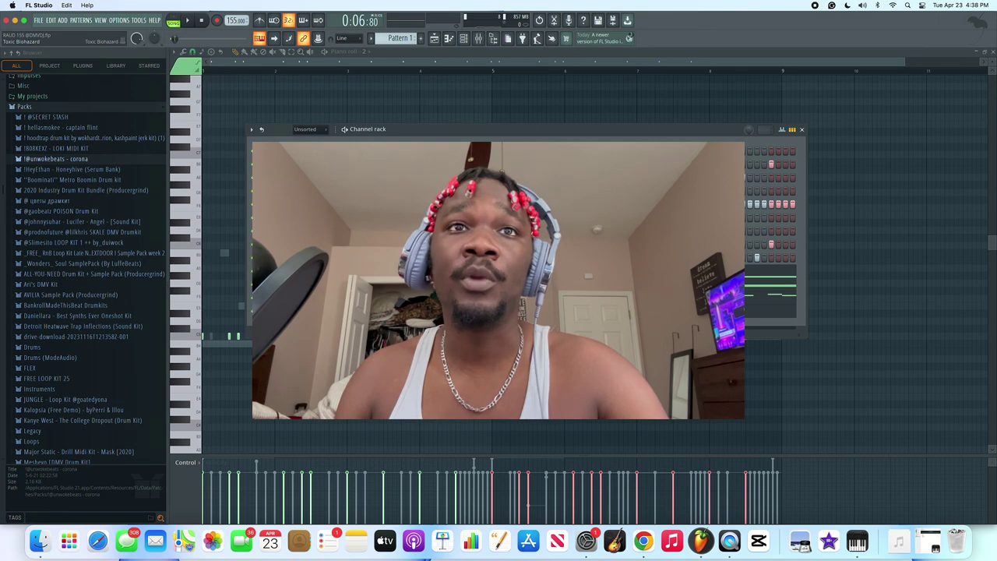
pyautogui.click(318, 288)
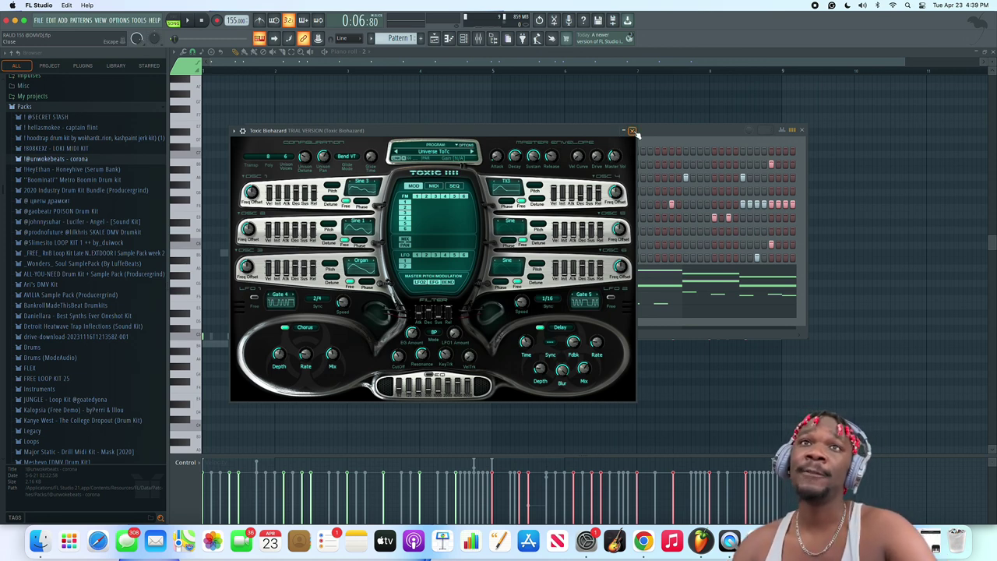
pyautogui.click(461, 155)
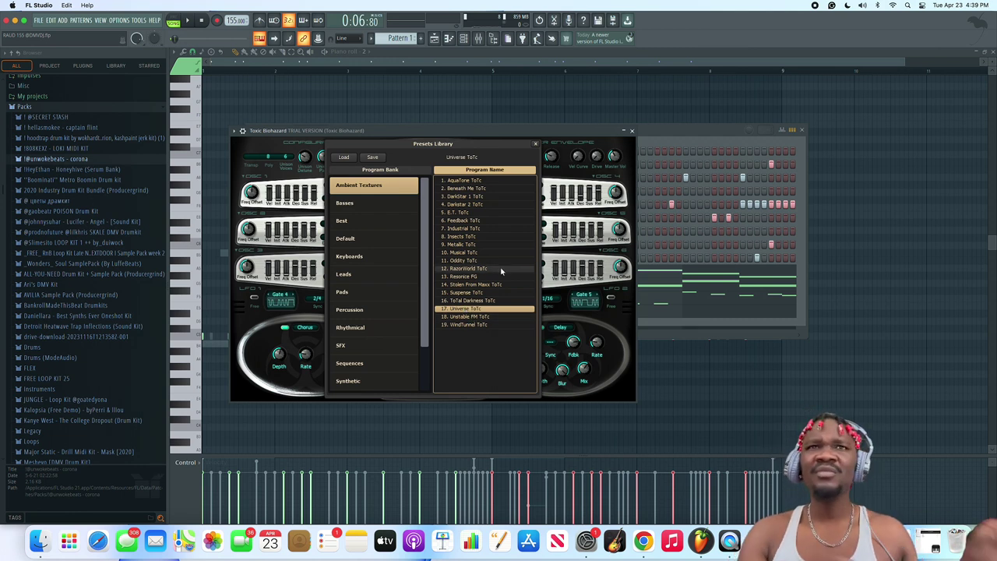
pyautogui.click(633, 132)
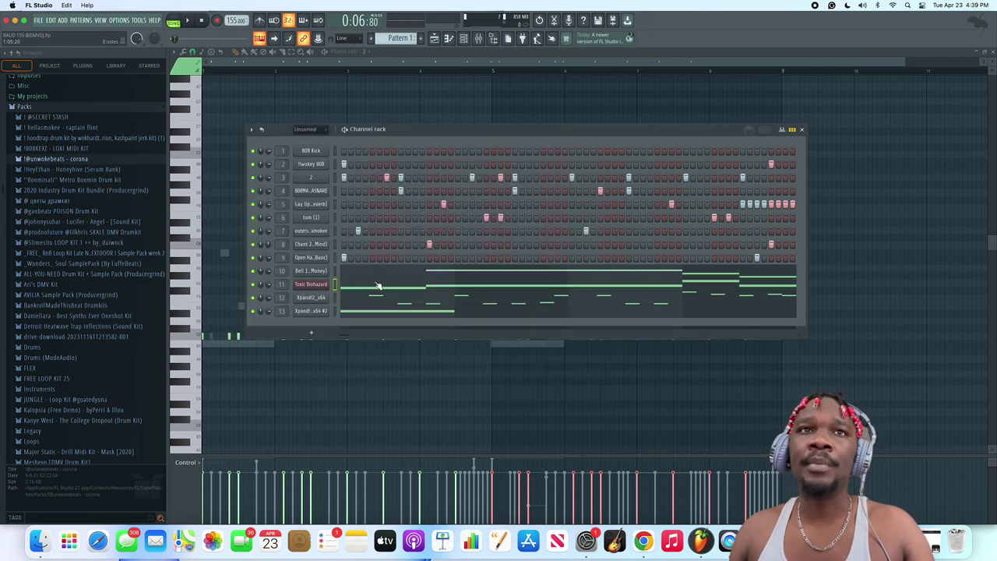
# - Solo the Toxic Biohazard channel, with its notes open in the piano roll, and play them from the start
pyautogui.rightClick(323, 288)
pyautogui.click(288, 291)
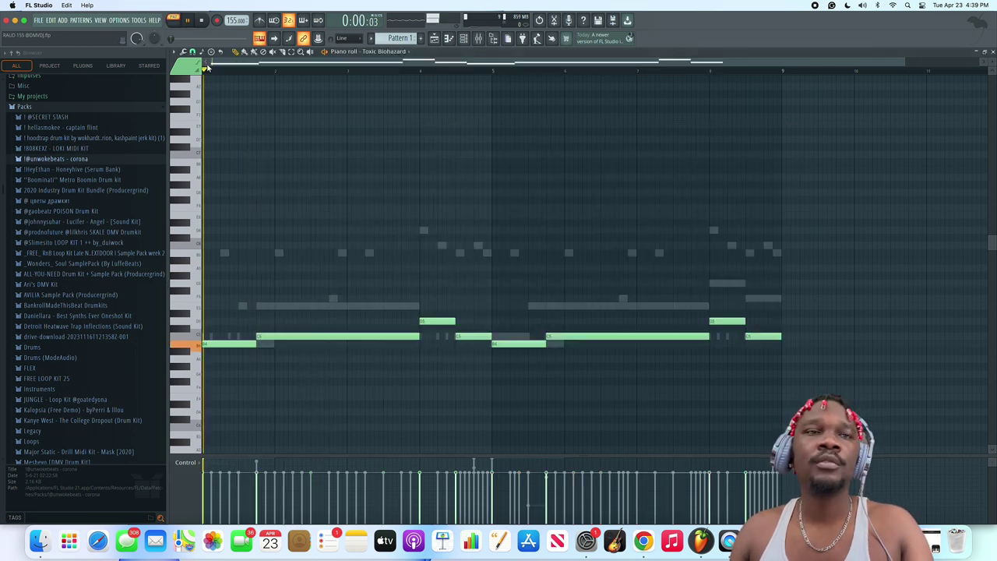
pyautogui.press('space')
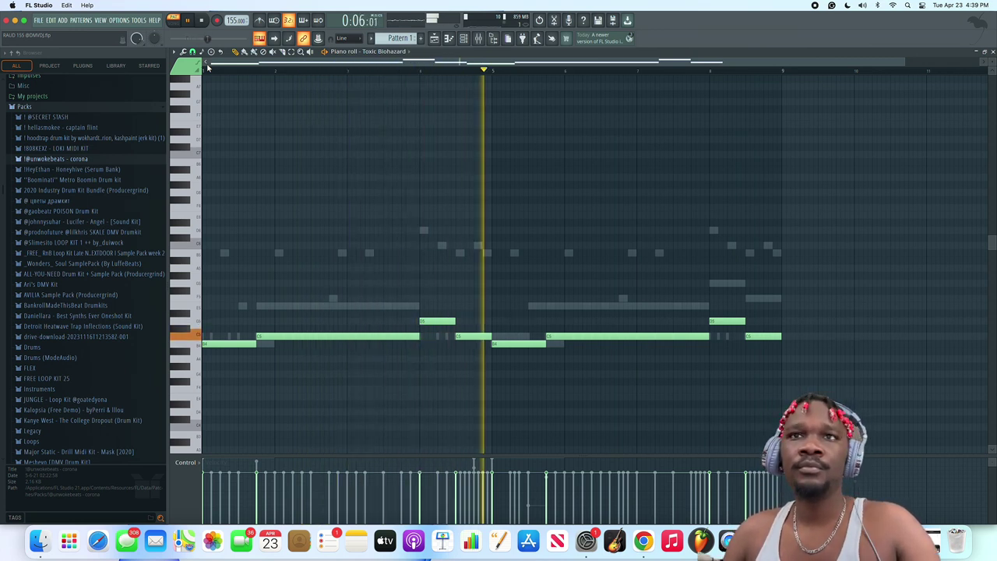
pyautogui.press('space')
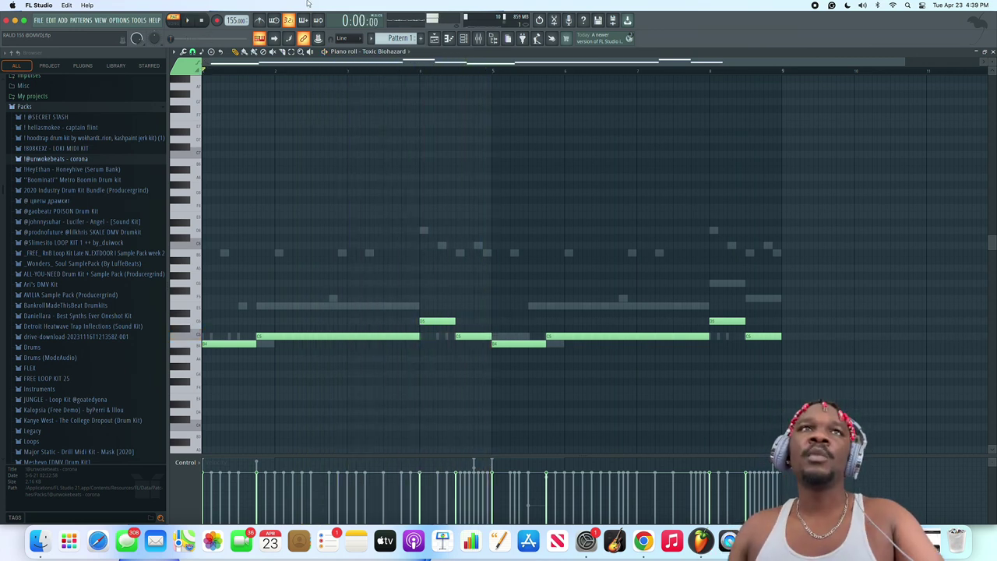
# - Solo the Xpand!2_x64 channel and look at its Hard Grand Piano preset in the instrument's preset list
pyautogui.click(463, 39)
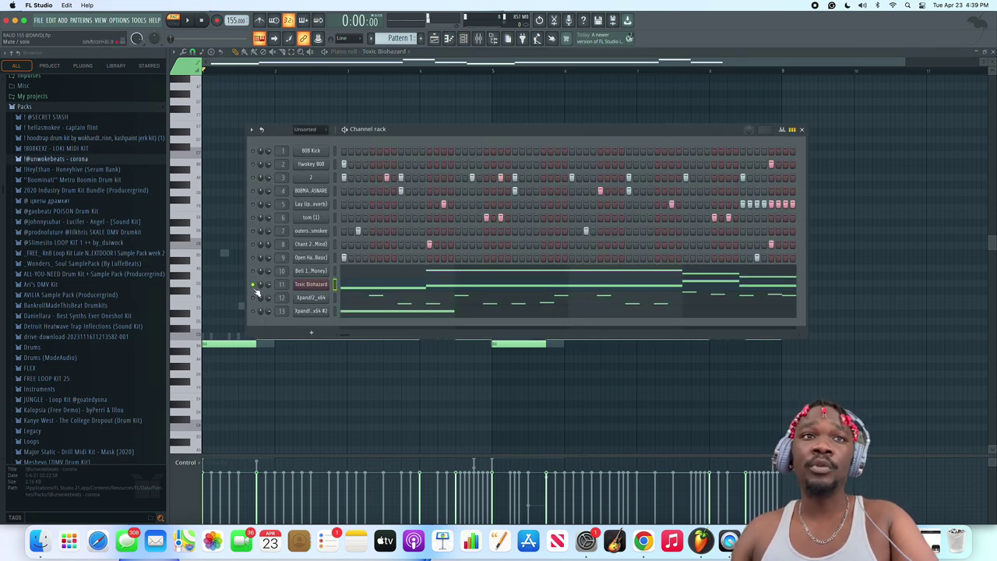
pyautogui.click(359, 300)
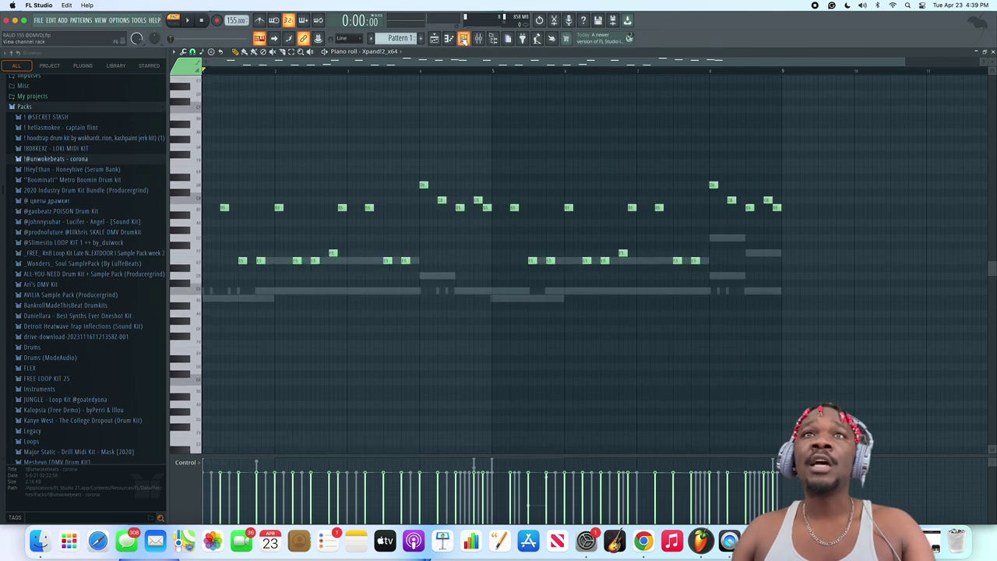
pyautogui.click(463, 39)
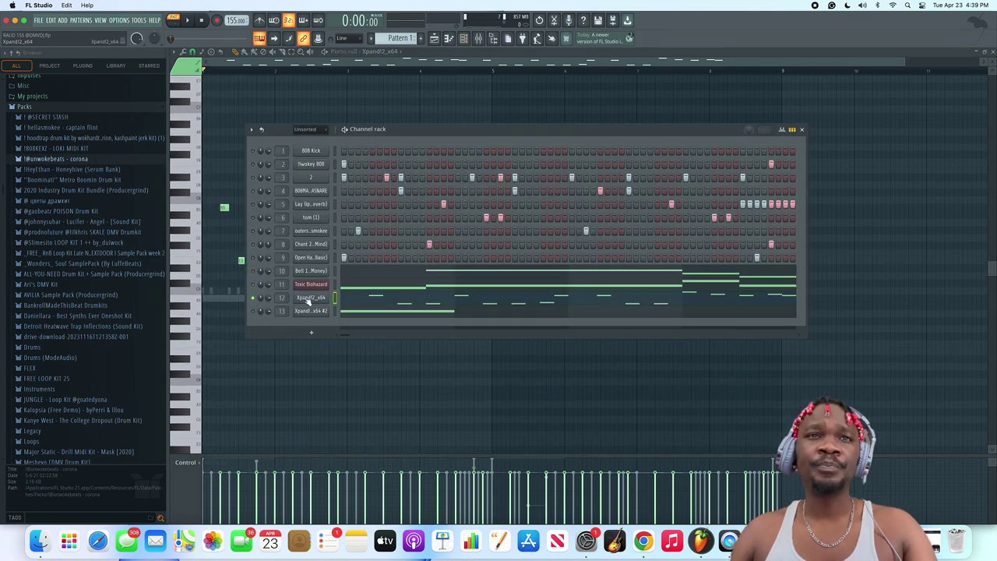
pyautogui.click(311, 298)
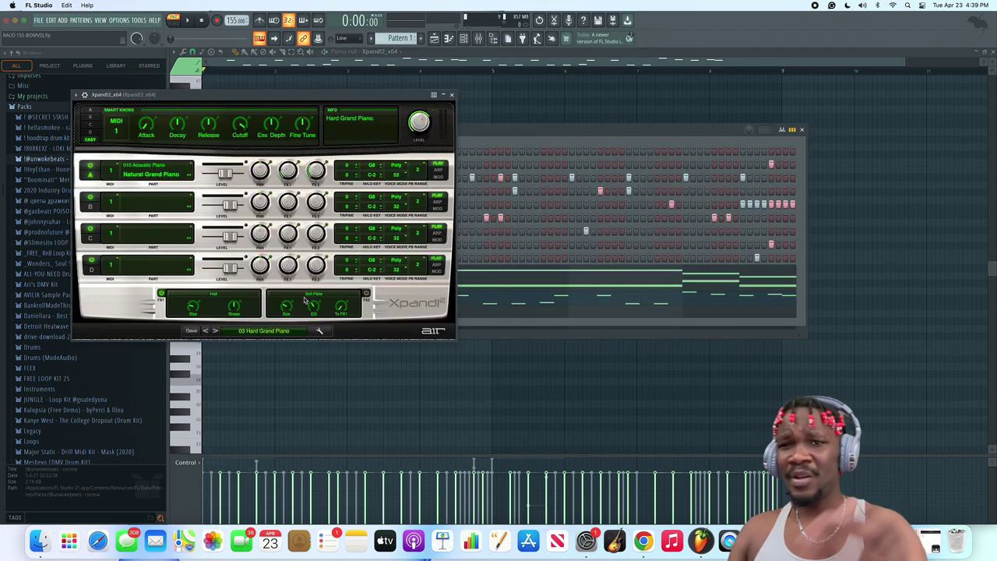
pyautogui.click(275, 330)
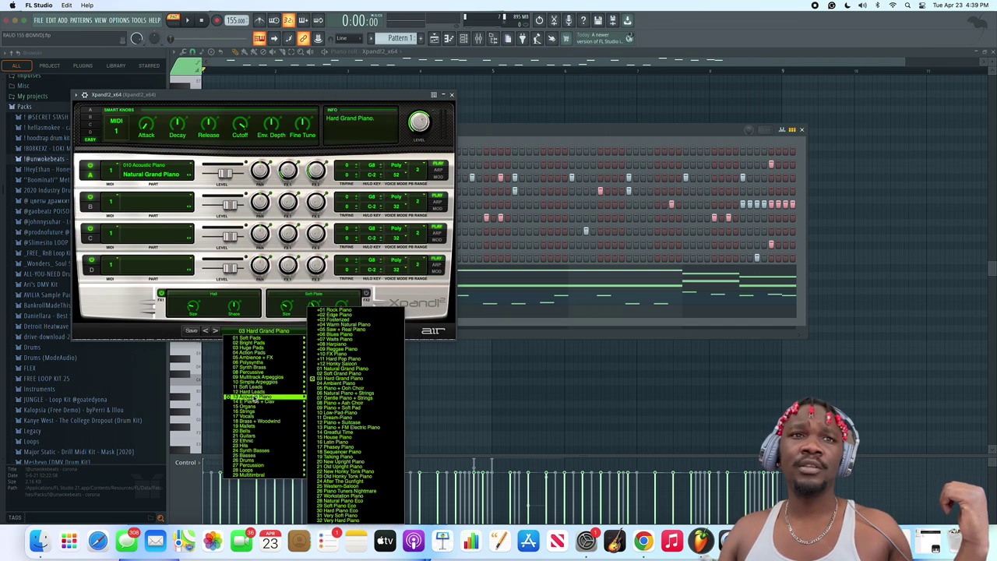
pyautogui.click(452, 95)
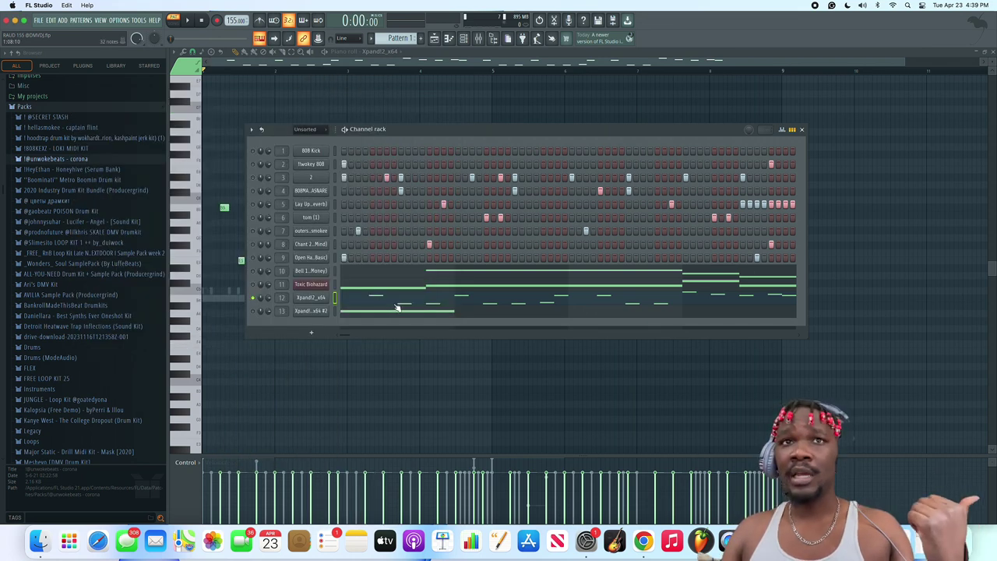
# - Open the Xpand!2_x64 melody in the piano roll and play it from the start
pyautogui.click(396, 304)
pyautogui.click(396, 305)
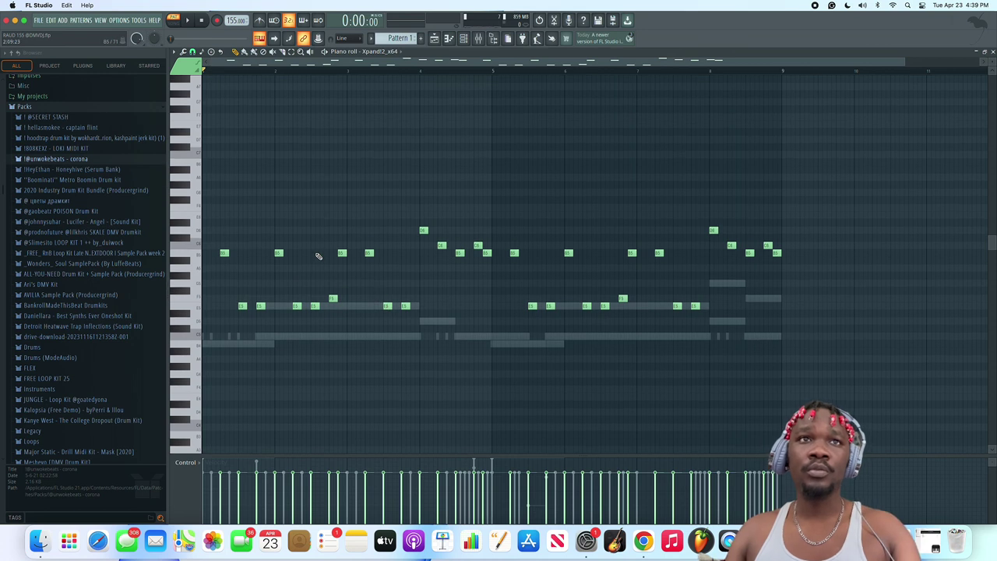
pyautogui.press('space')
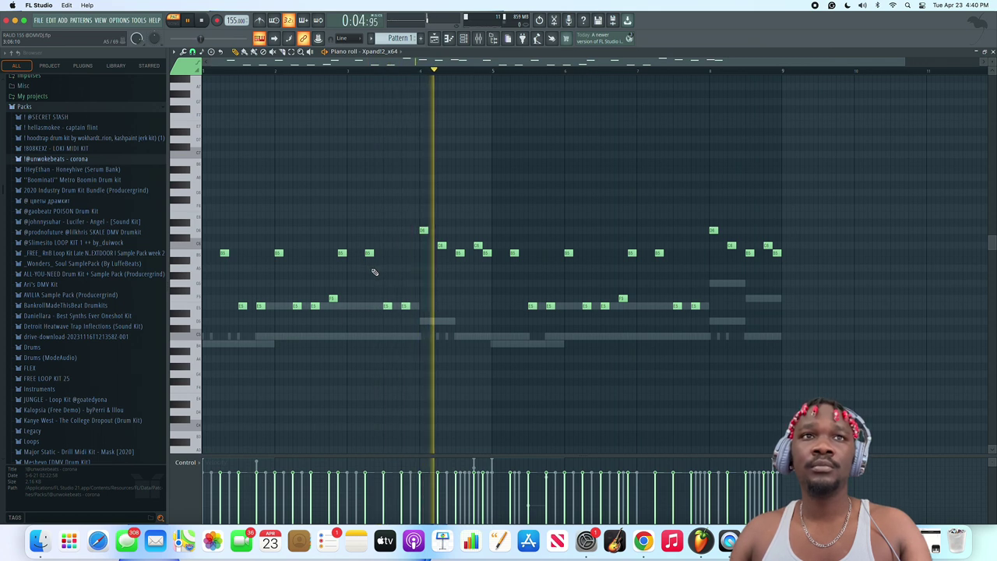
pyautogui.press('space')
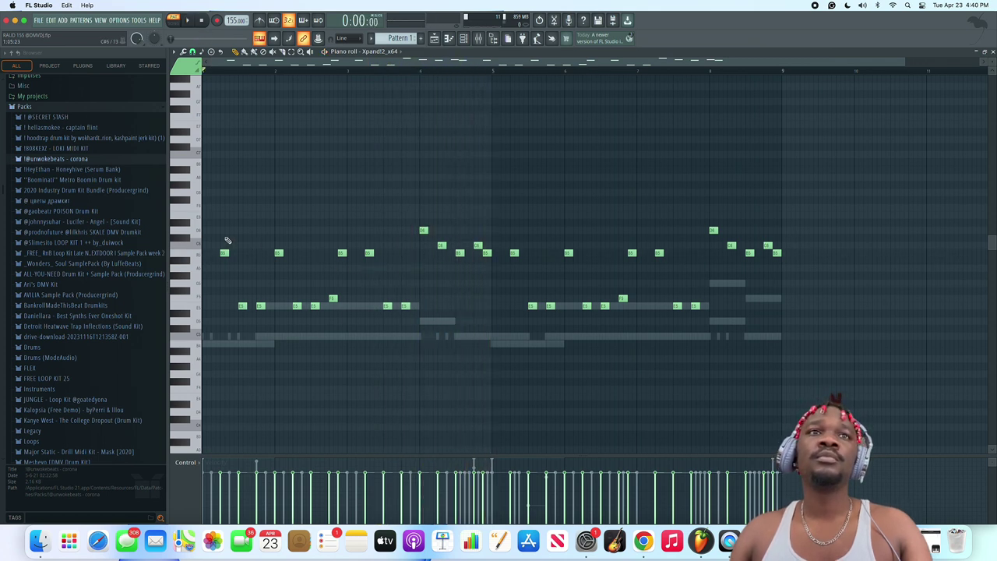
# - Select the melody's first three notes in bar 1 and play that opening phrase
pyautogui.moveTo(217, 236); pyautogui.dragTo(314, 337)
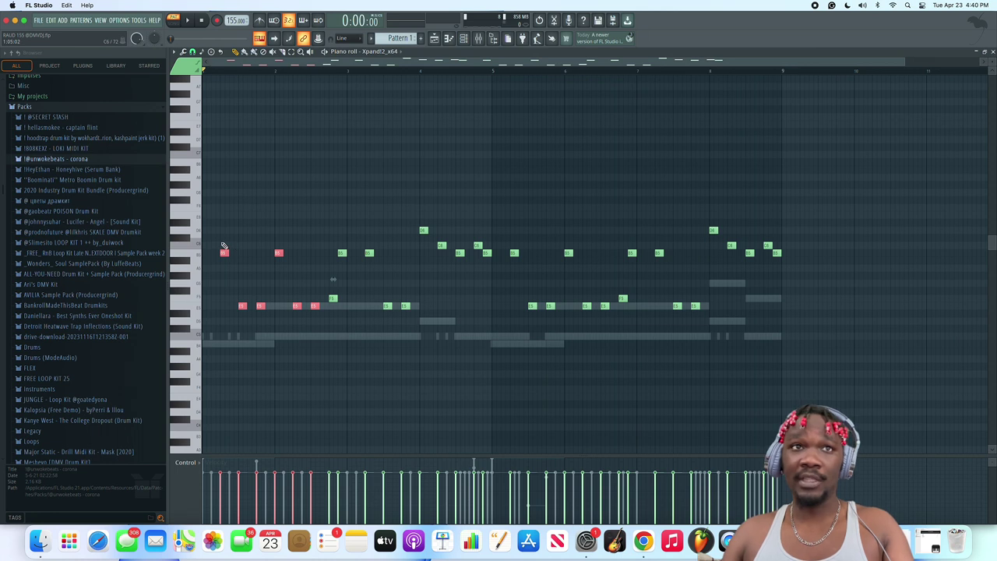
pyautogui.moveTo(219, 237); pyautogui.dragTo(260, 312)
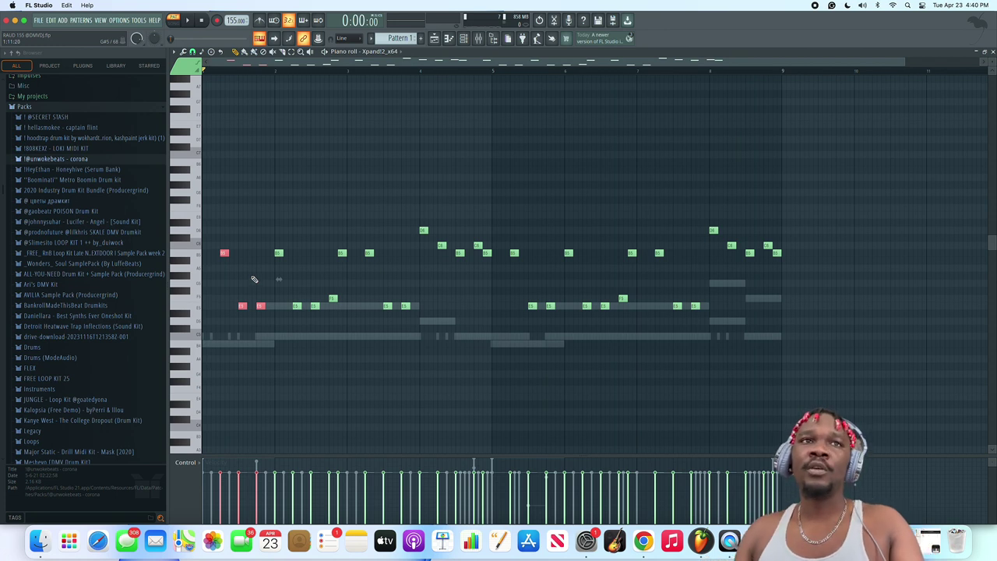
pyautogui.press('space')
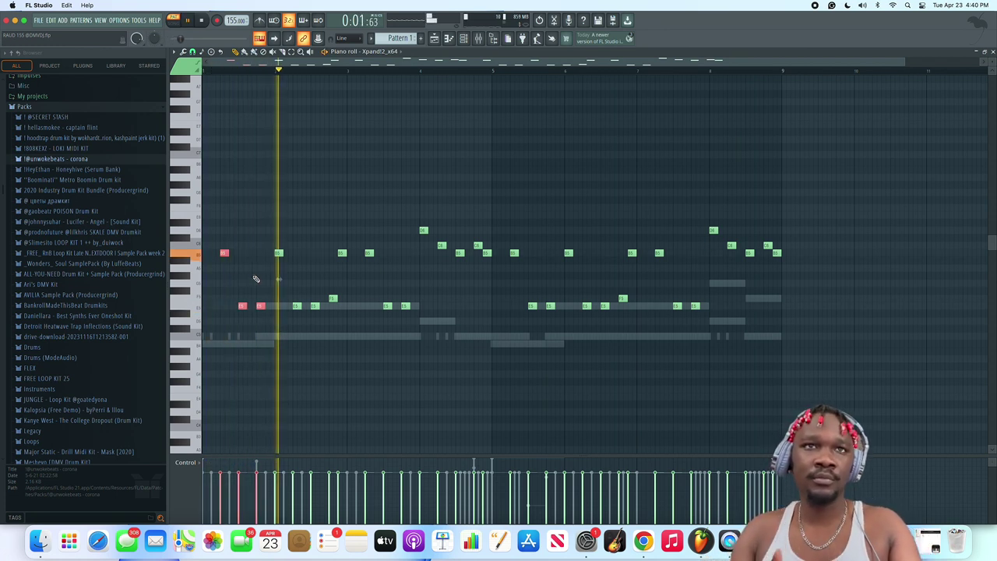
pyautogui.press('space')
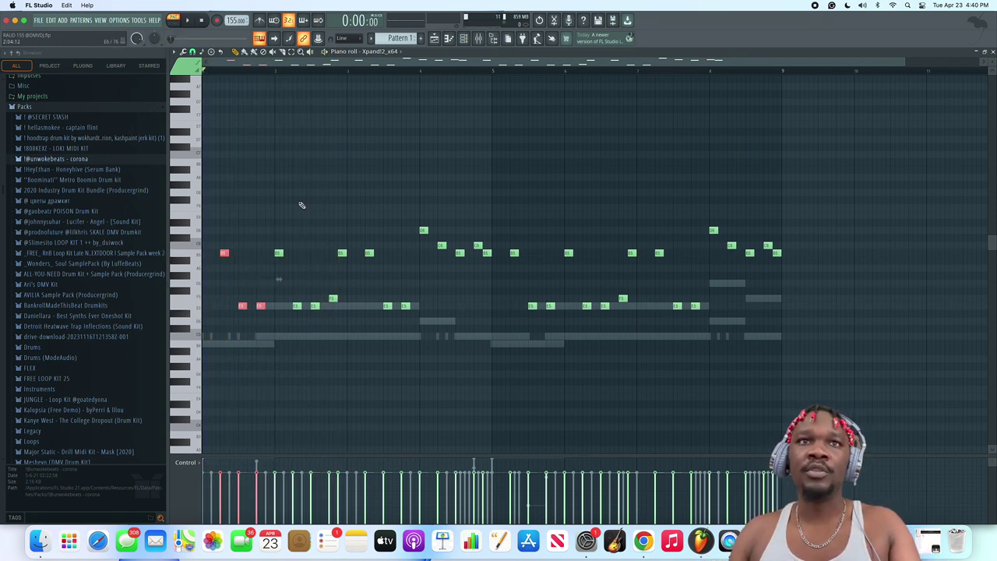
# - Highlight the melody's repeating note groups one after another, from bar 1 through the repeat in bar 5
pyautogui.moveTo(330, 241); pyautogui.dragTo(352, 311)
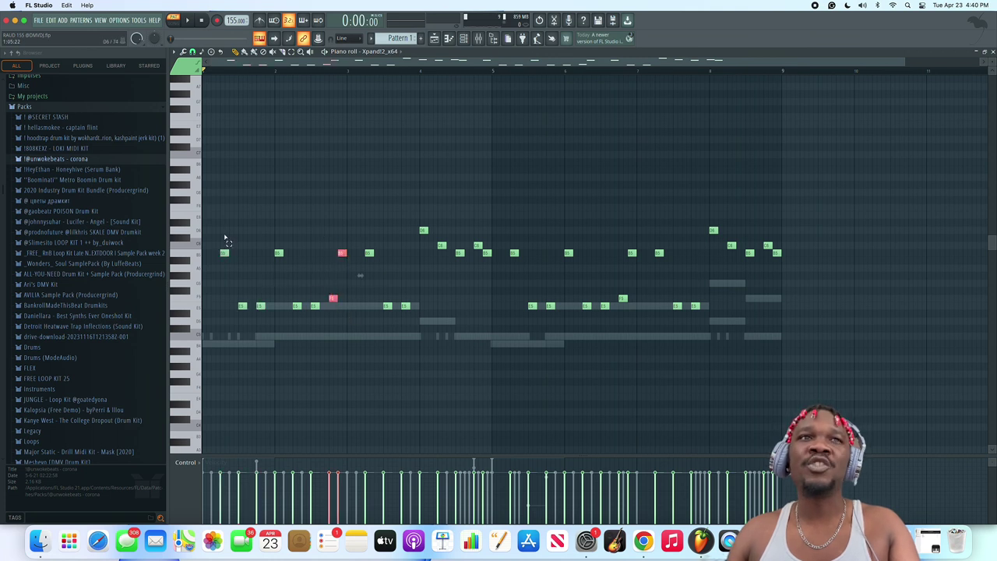
pyautogui.moveTo(225, 227); pyautogui.dragTo(274, 318)
pyautogui.moveTo(274, 241); pyautogui.dragTo(322, 318)
pyautogui.moveTo(358, 250); pyautogui.dragTo(421, 335)
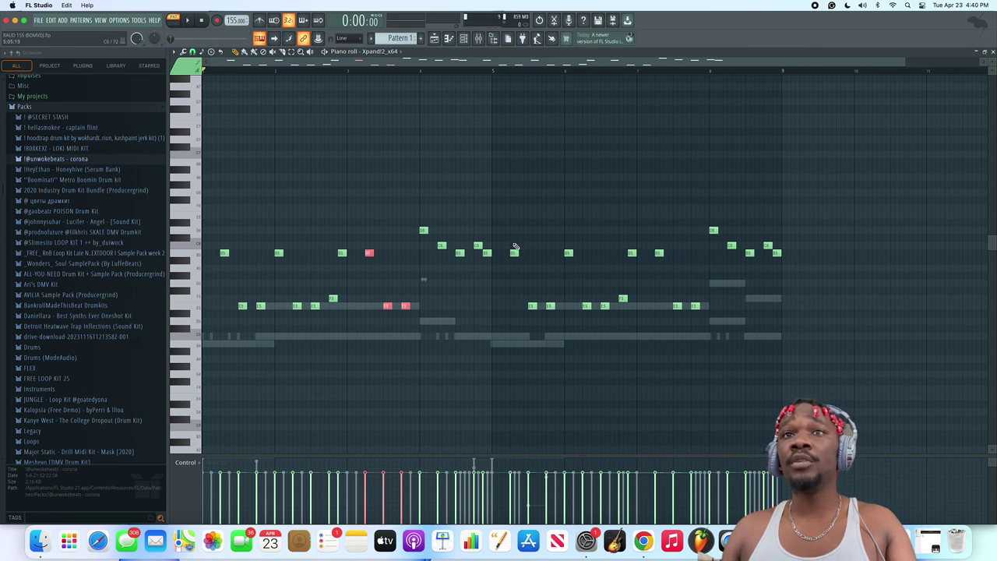
pyautogui.moveTo(514, 245); pyautogui.dragTo(571, 332)
pyautogui.rightClick(513, 329)
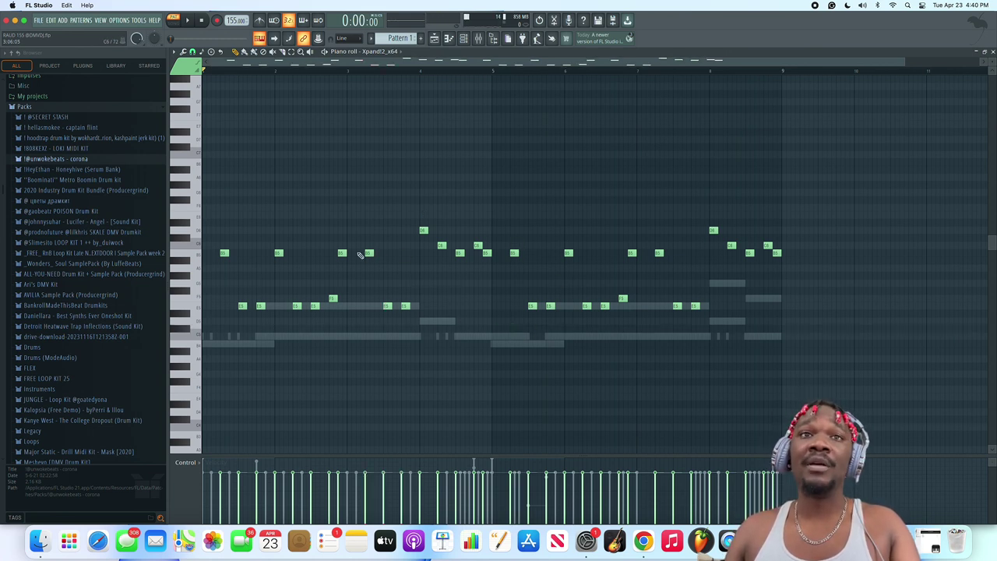
# - Select the two-note variation at the end of bar 2 and play the melody from the middle of that bar
pyautogui.moveTo(328, 236); pyautogui.dragTo(365, 321)
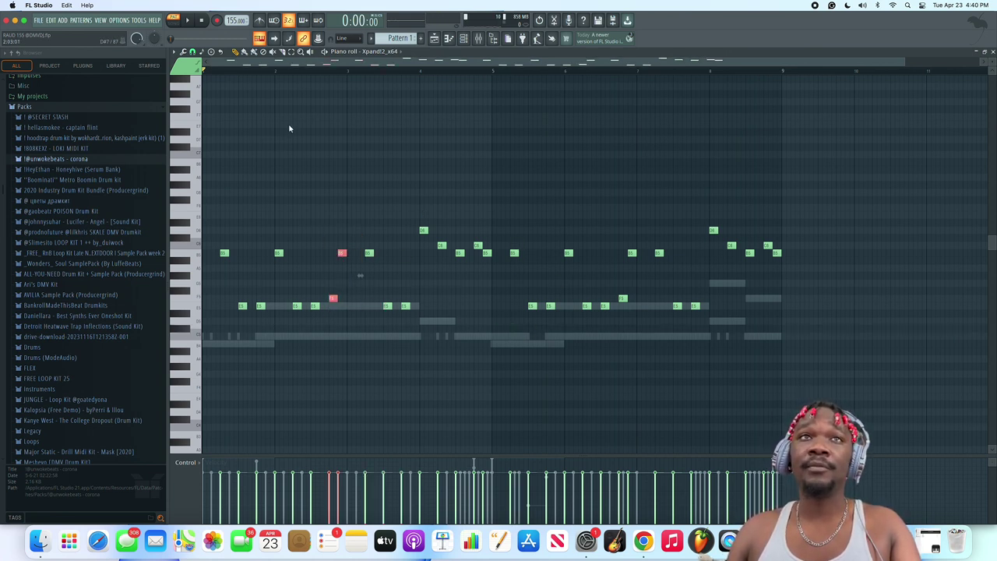
pyautogui.click(317, 71)
pyautogui.press('space')
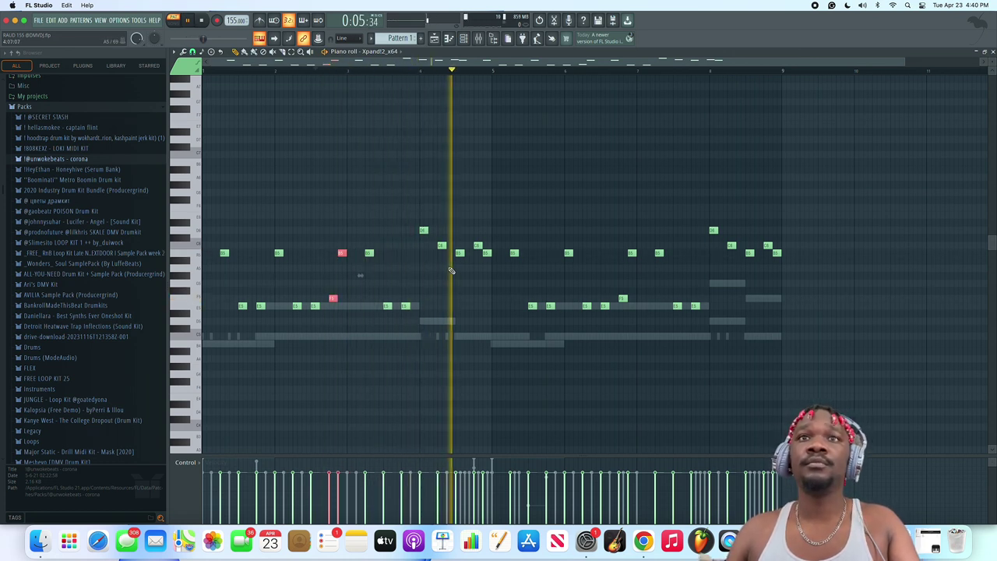
pyautogui.press('space')
# - Highlight the ending note runs in bars 4 and 8, and play the whole melody from the start
pyautogui.moveTo(411, 204); pyautogui.dragTo(493, 276)
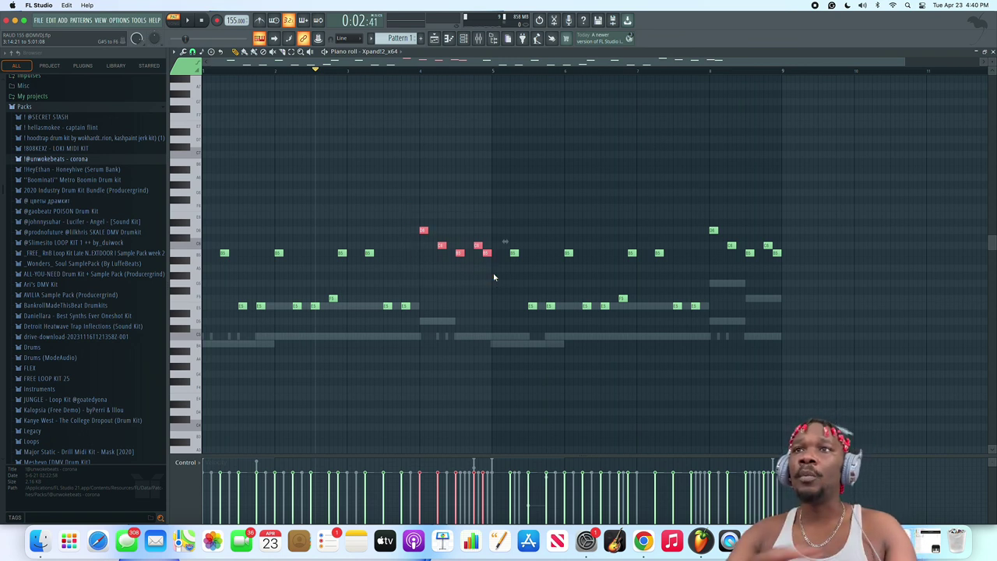
pyautogui.moveTo(698, 203); pyautogui.dragTo(802, 283)
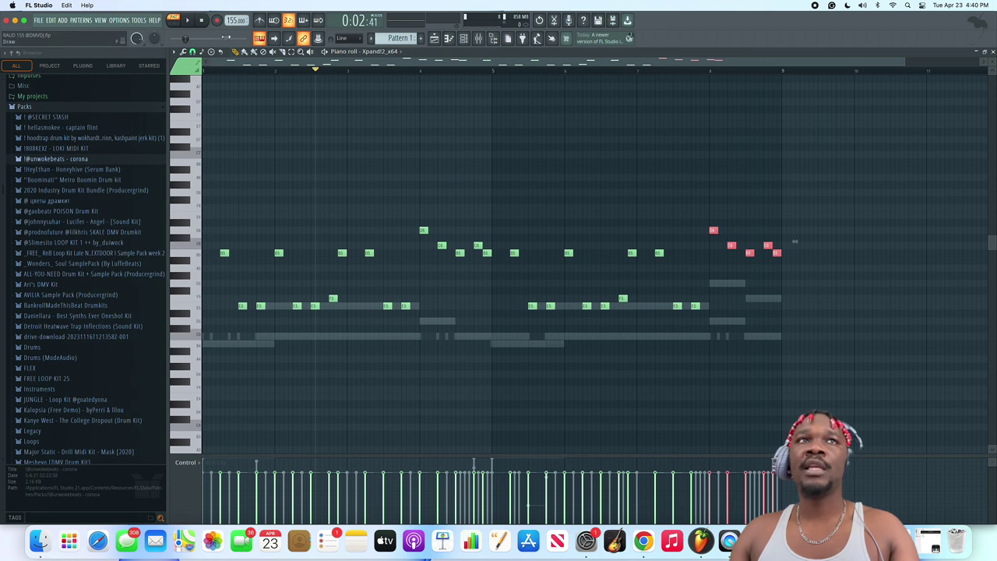
pyautogui.click(201, 21)
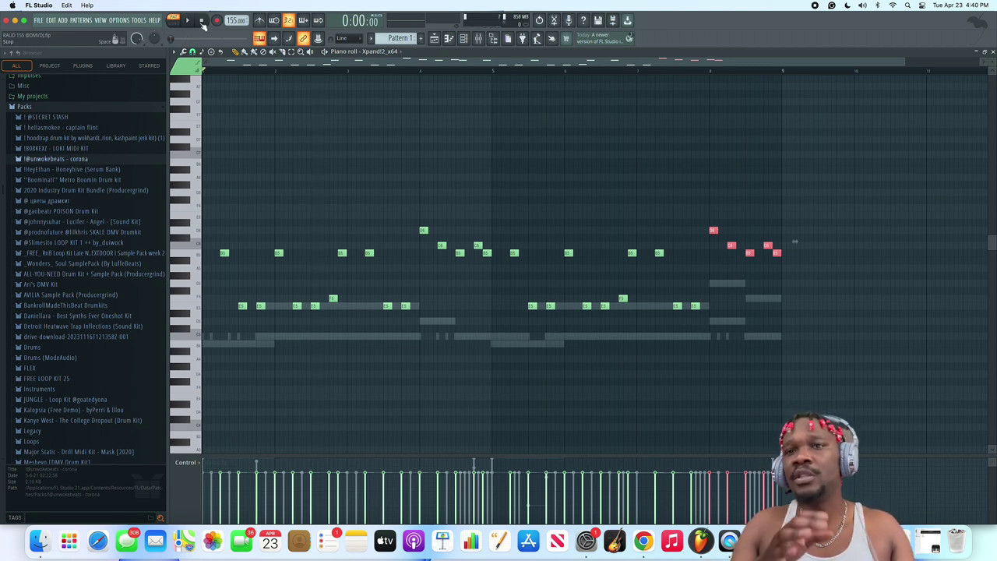
pyautogui.press('space')
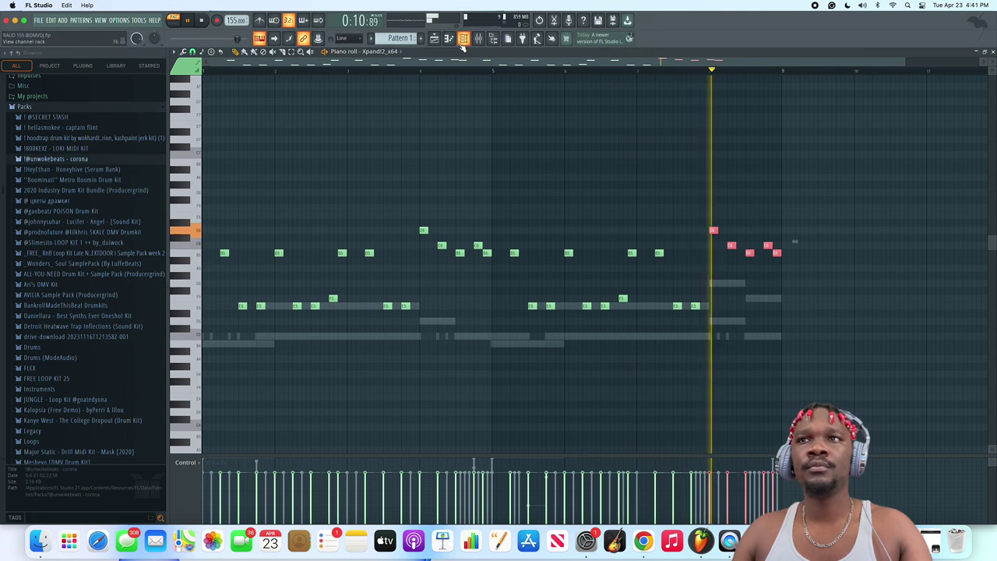
pyautogui.press('space')
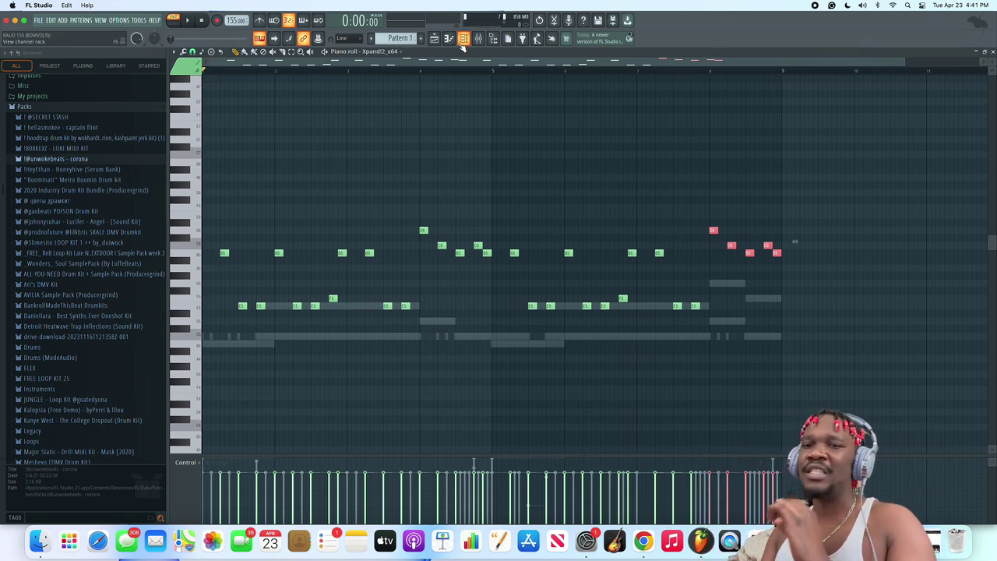
# - Solo the Xpand!2_x64 #2 channel and open its notes in the piano roll
pyautogui.click(464, 38)
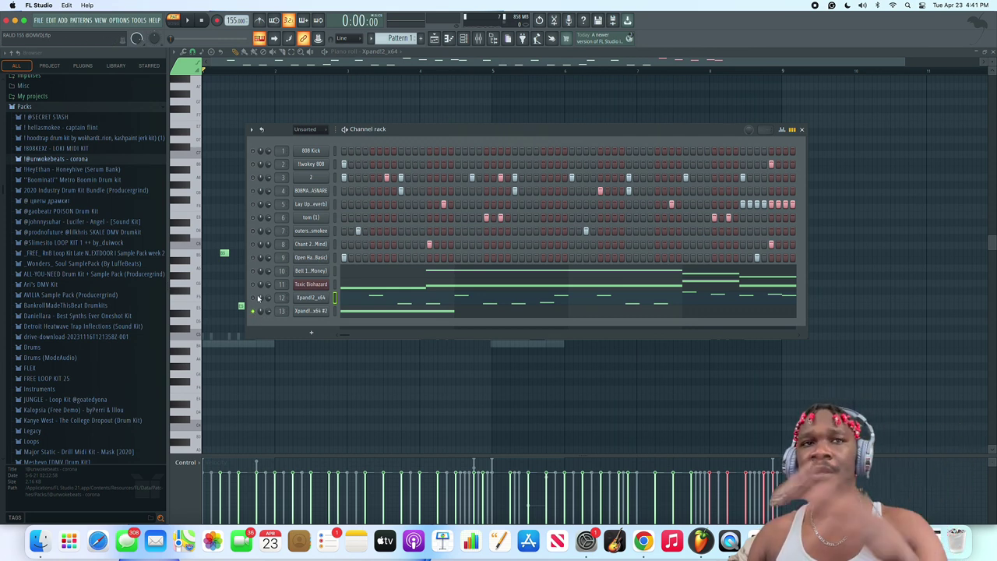
pyautogui.click(371, 315)
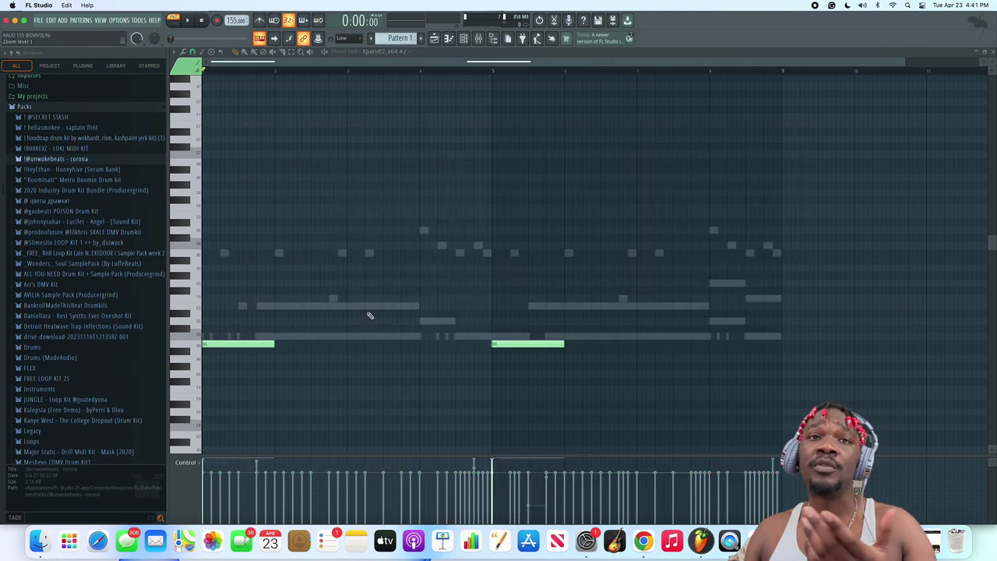
pyautogui.scroll(2, 368, 297)
pyautogui.scroll(-3, 368, 296)
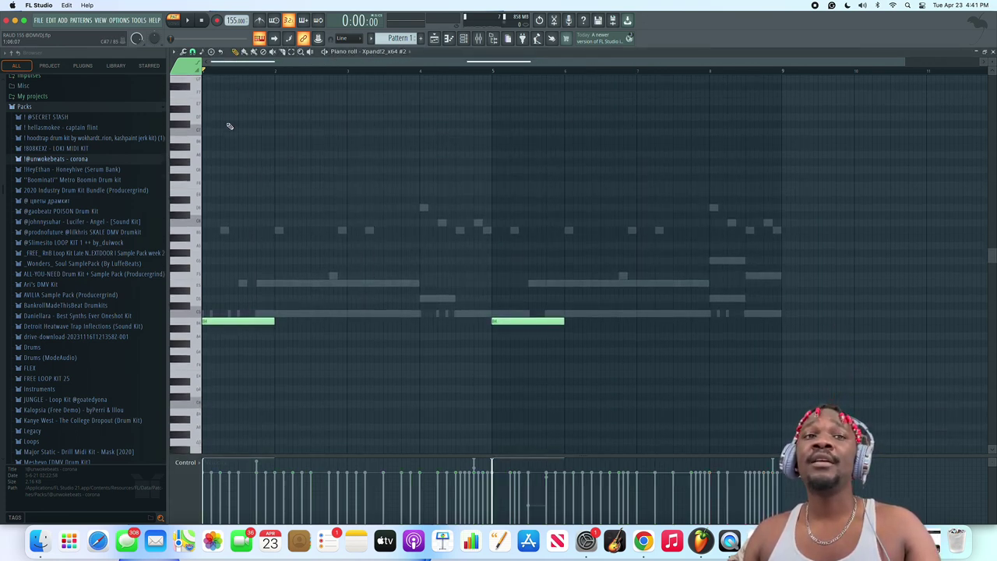
# - Play the soloed Xpand!2_x64 #2 notes from the start and return to the channel rack
pyautogui.scroll(-2, 230, 126)
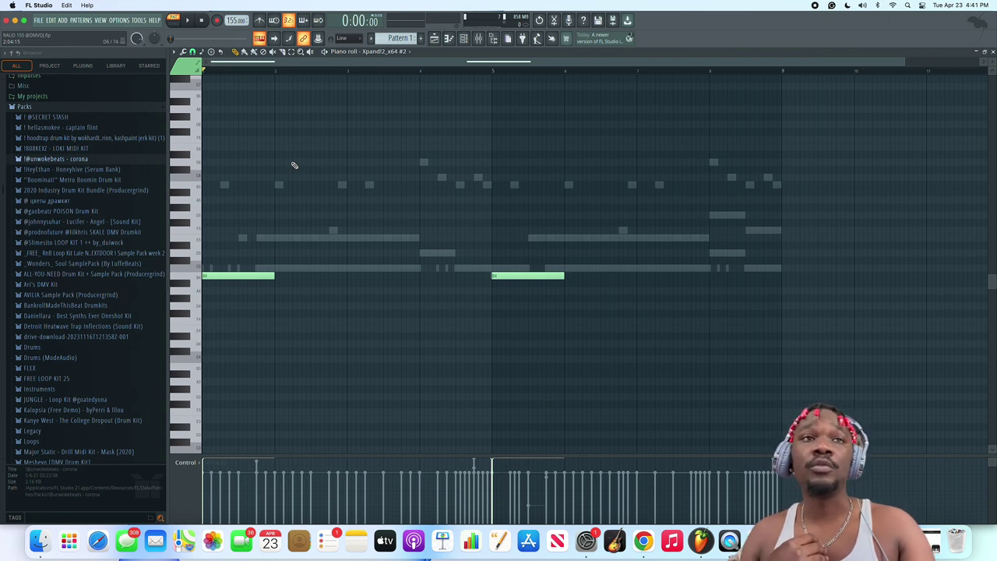
pyautogui.press('space')
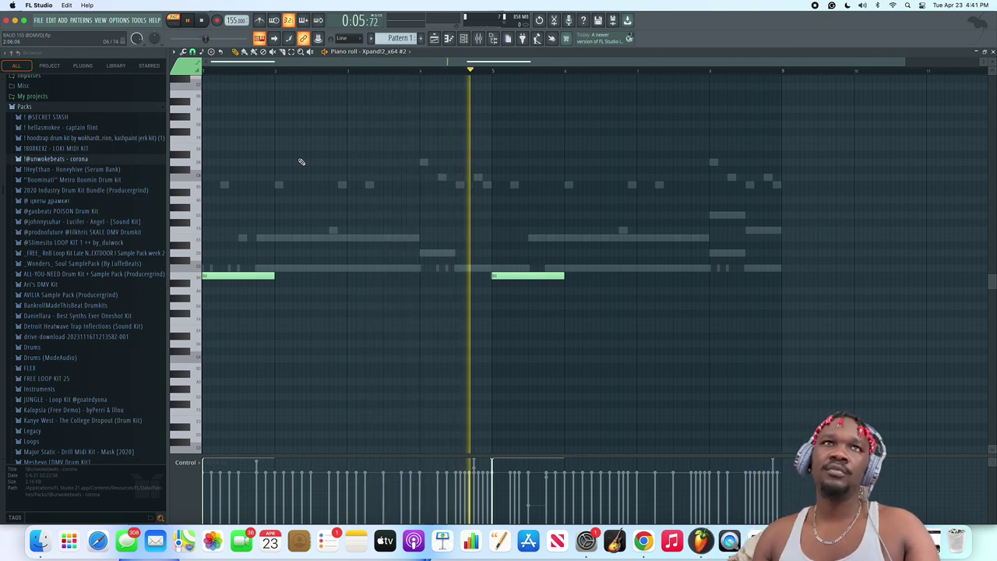
pyautogui.press('F6')
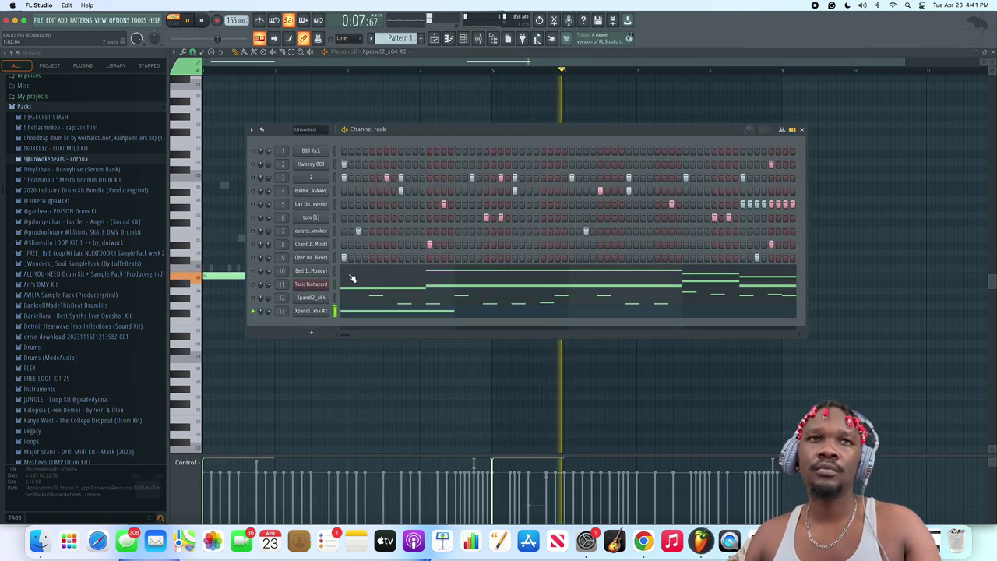
pyautogui.press('space')
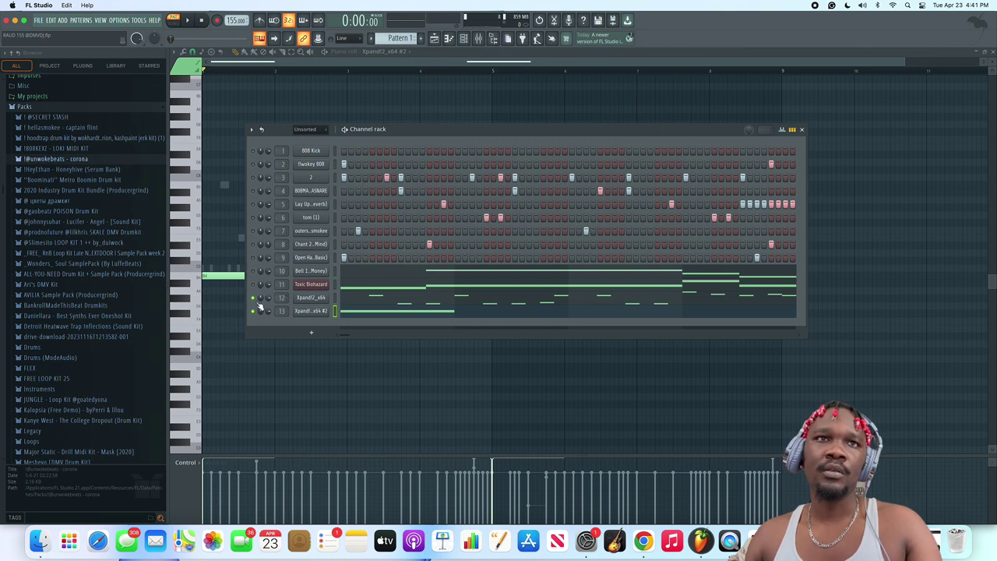
# - Solo the Bell 1 (Scared Money) channel, play its notes in the piano roll and highlight all of them except the last
pyautogui.rightClick(254, 276)
pyautogui.click(263, 281)
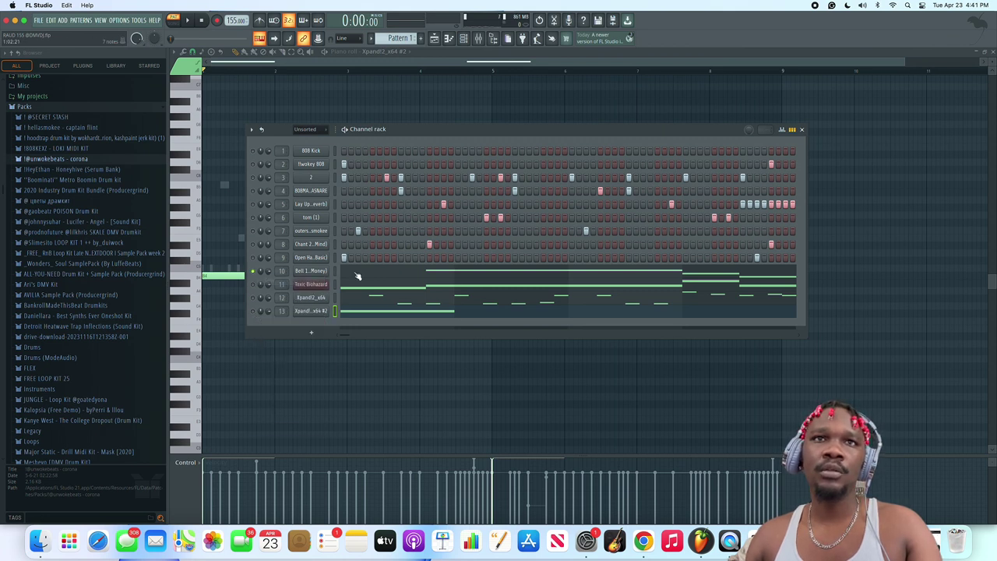
pyautogui.press('space')
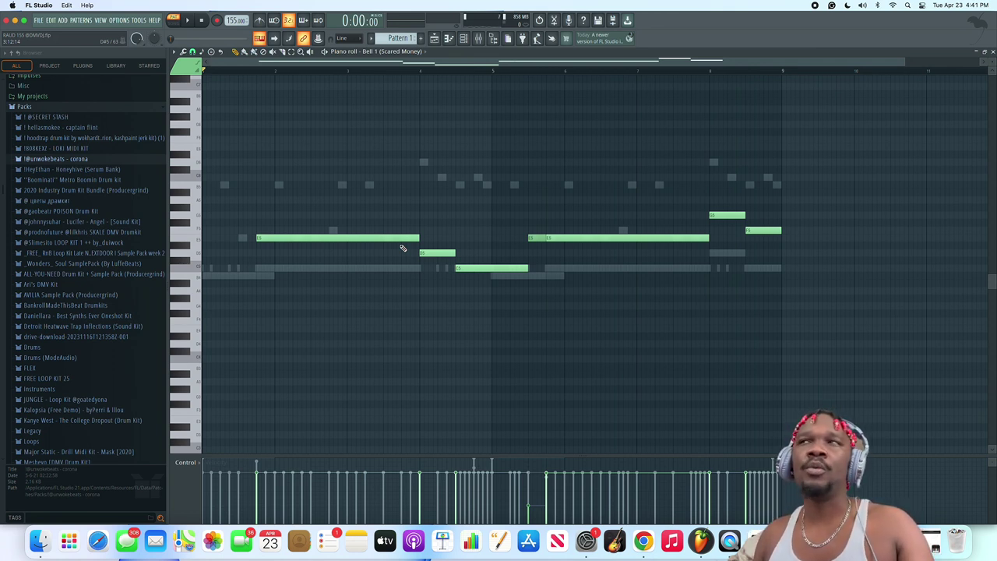
pyautogui.press('space')
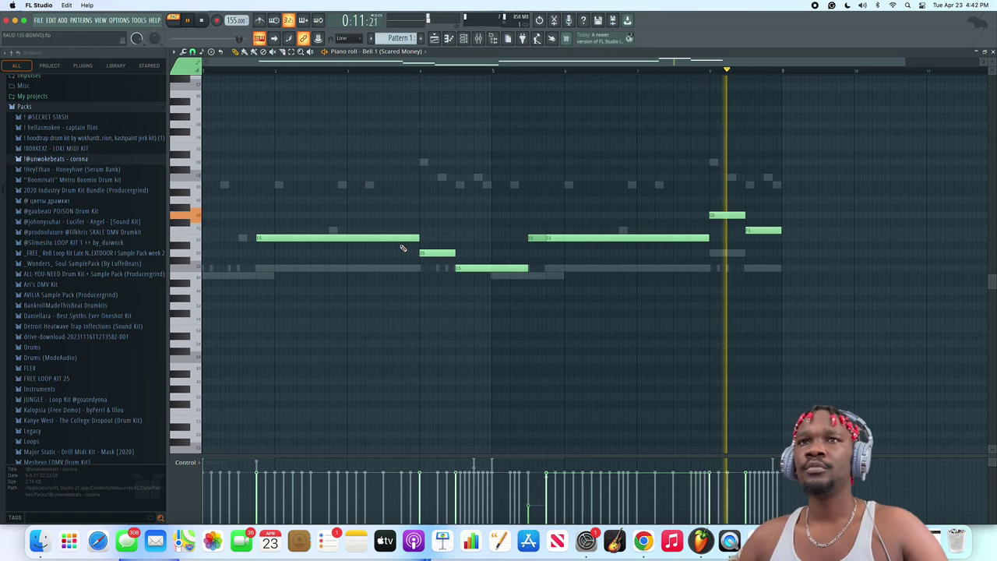
pyautogui.press('space')
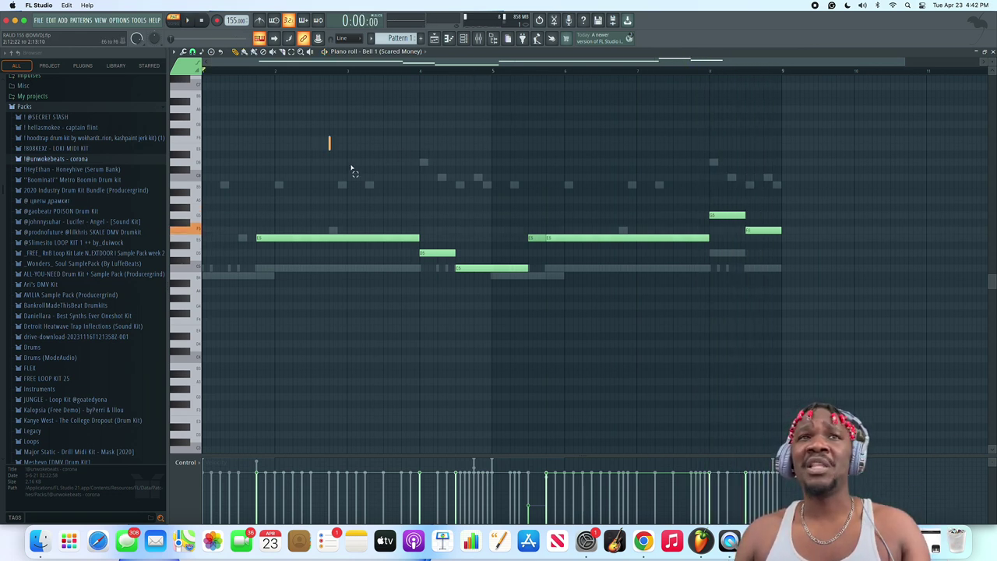
pyautogui.moveTo(352, 169); pyautogui.dragTo(745, 315)
pyautogui.click(464, 39)
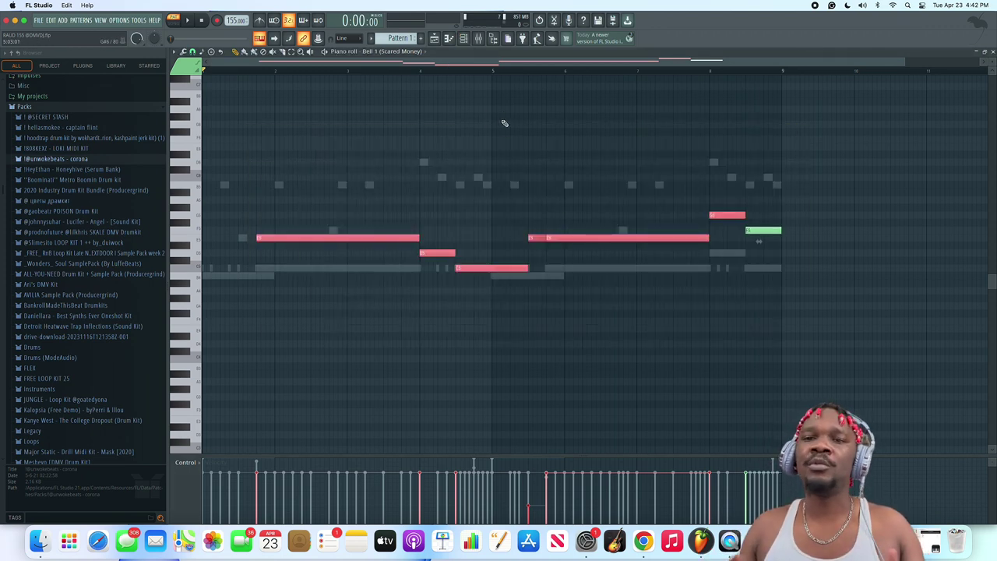
# - Enable melodic channels 10 to 13 and play them together with the Xpand!2_x64 notes open in the piano roll
pyautogui.click(463, 39)
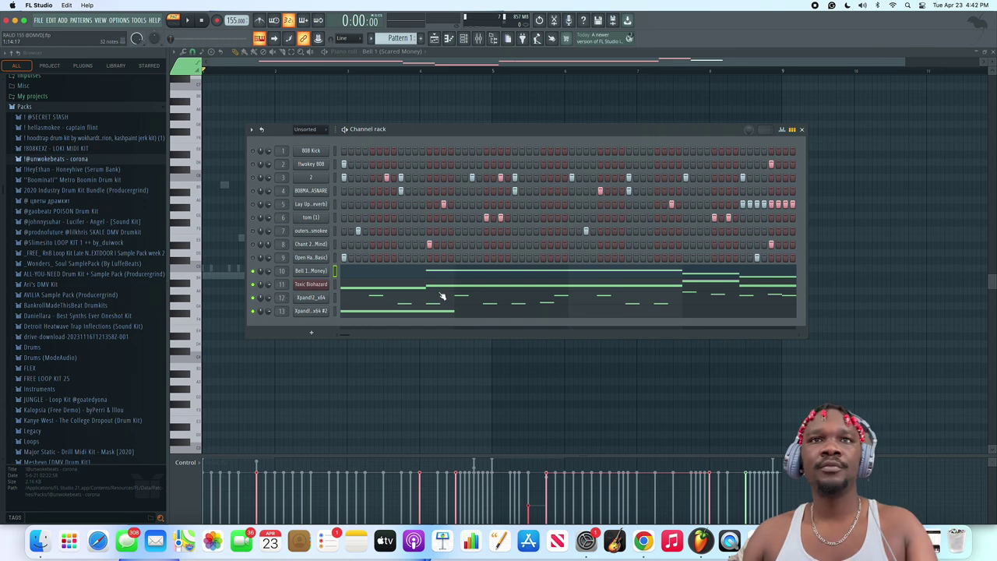
pyautogui.press('space')
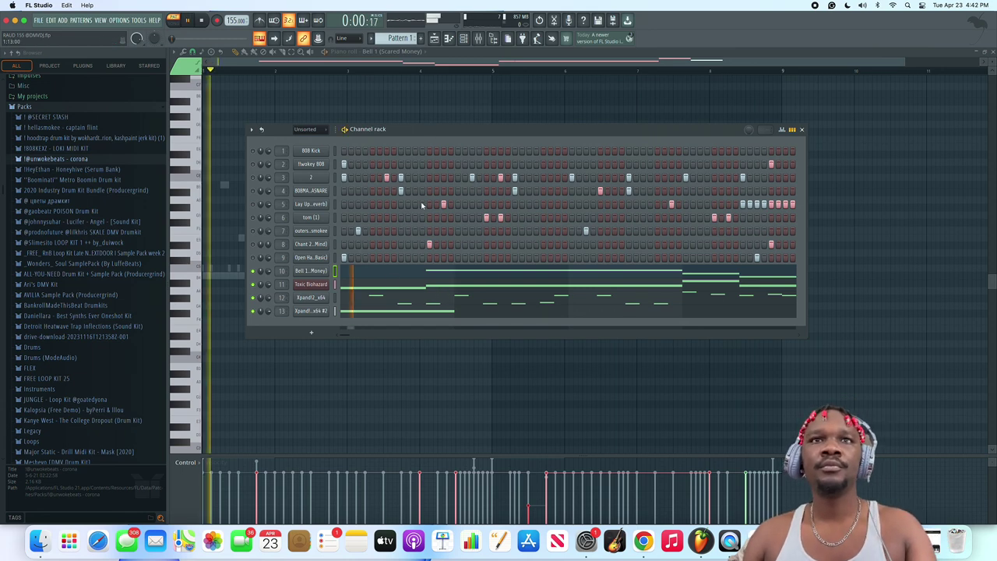
pyautogui.click(439, 300)
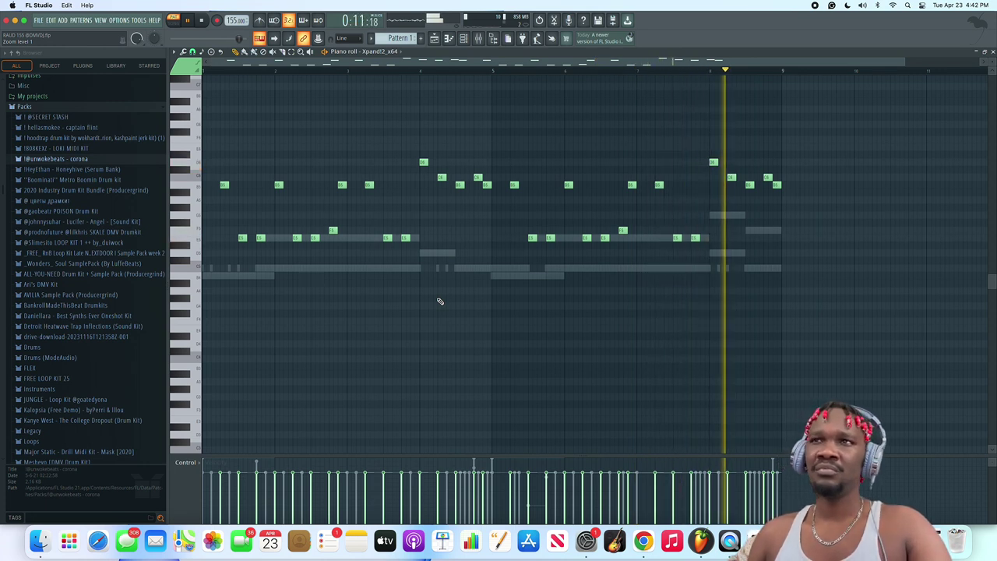
pyautogui.press('space')
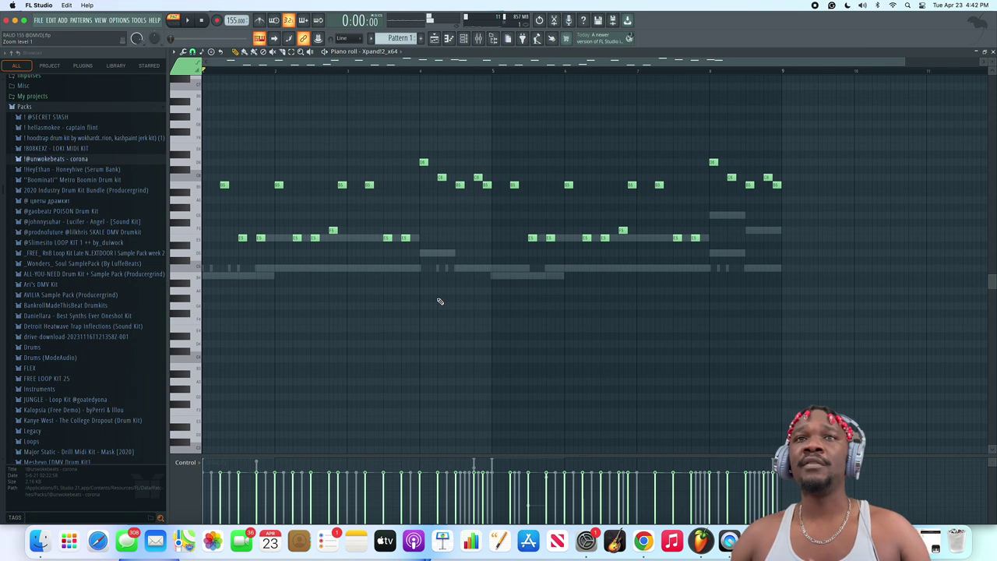
# - Show the Toxic Biohazard and Xpand!2_x64 #2 notes in the piano roll one after the other, and play the opening bars
pyautogui.doubleClick(257, 276)
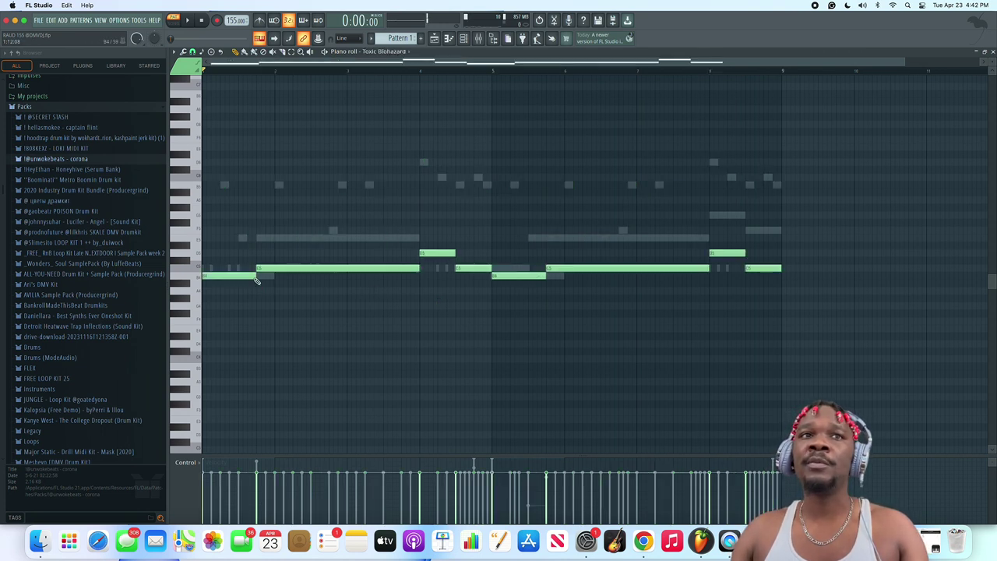
pyautogui.doubleClick(274, 278)
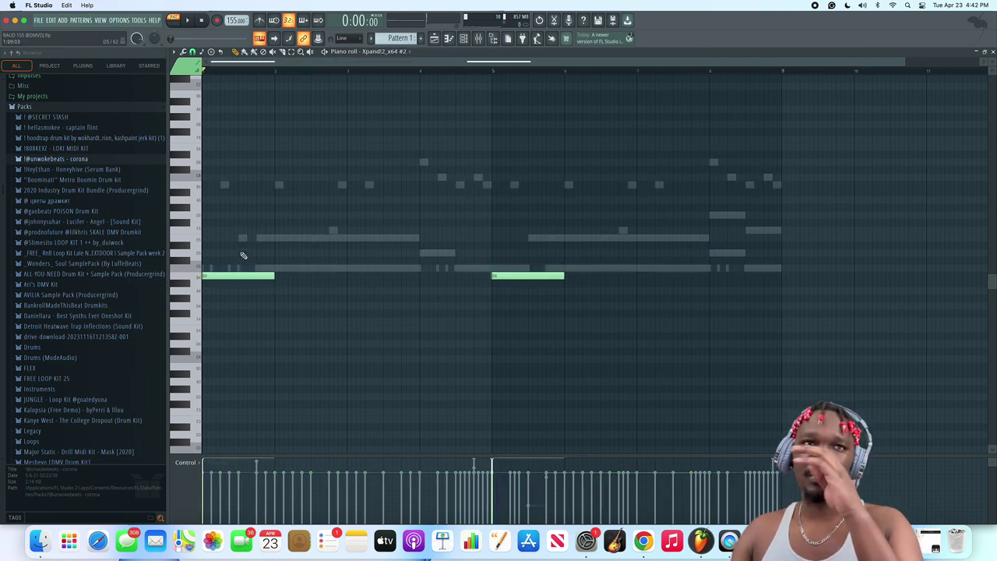
pyautogui.press('space')
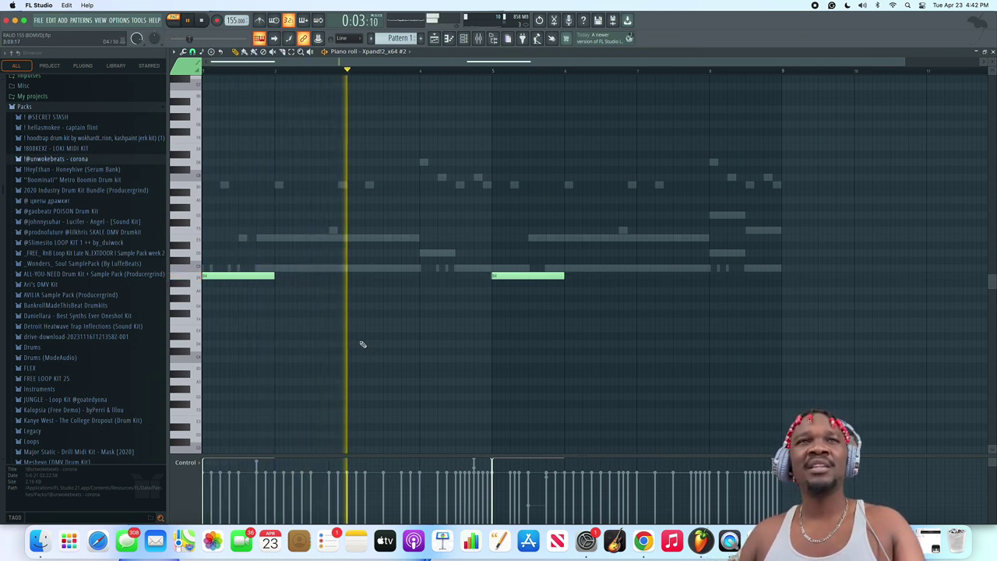
pyautogui.press('space')
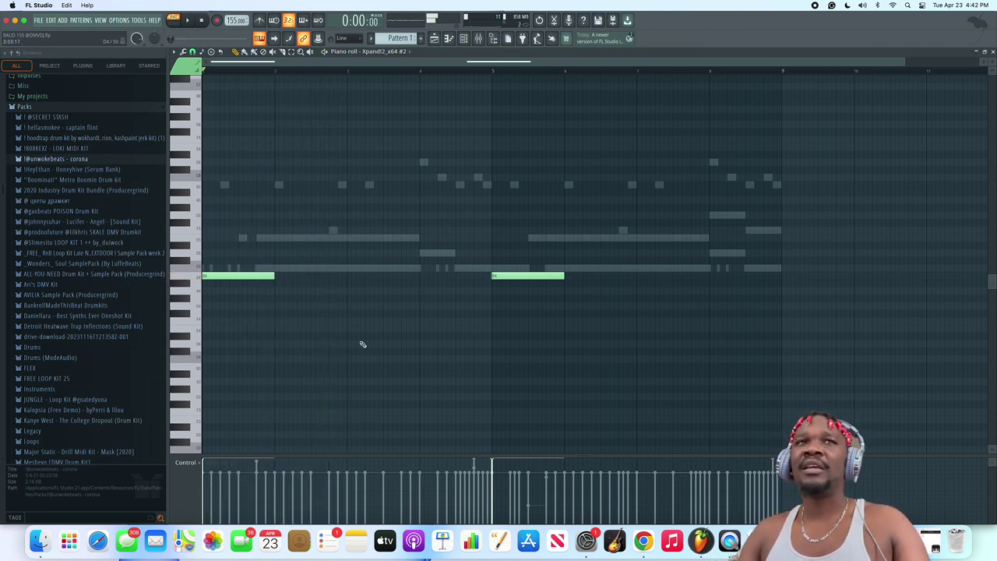
pyautogui.click(185, 276)
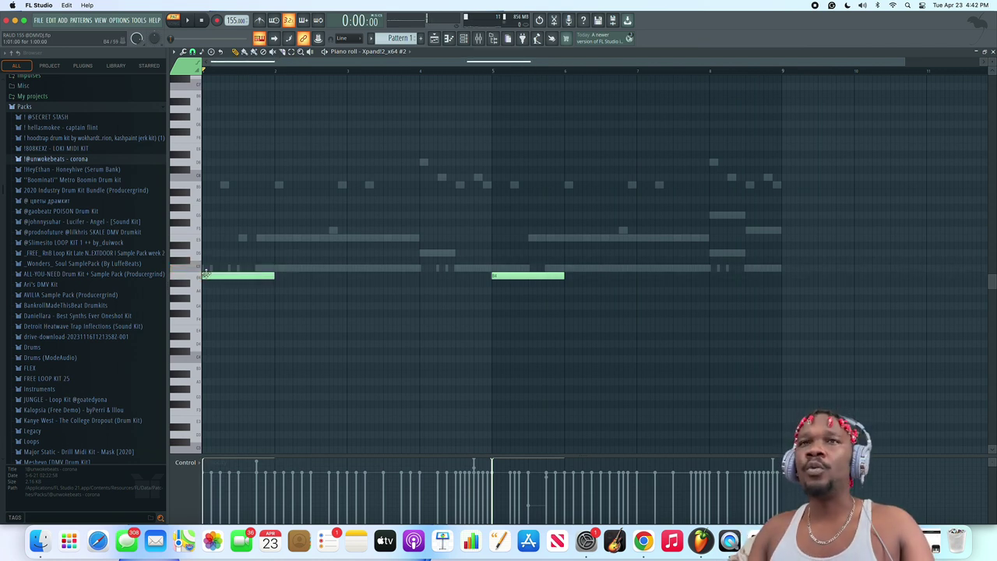
# - Solo the 808MAFIASNARE channel, open its notes in the piano roll and play the snare pattern from the start
pyautogui.click(464, 39)
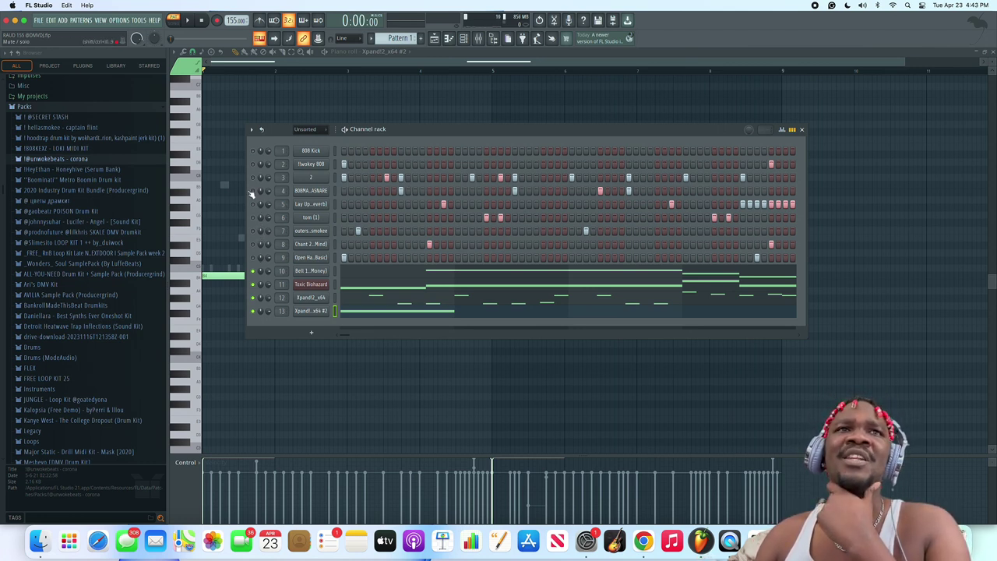
pyautogui.rightClick(253, 191)
pyautogui.rightClick(320, 191)
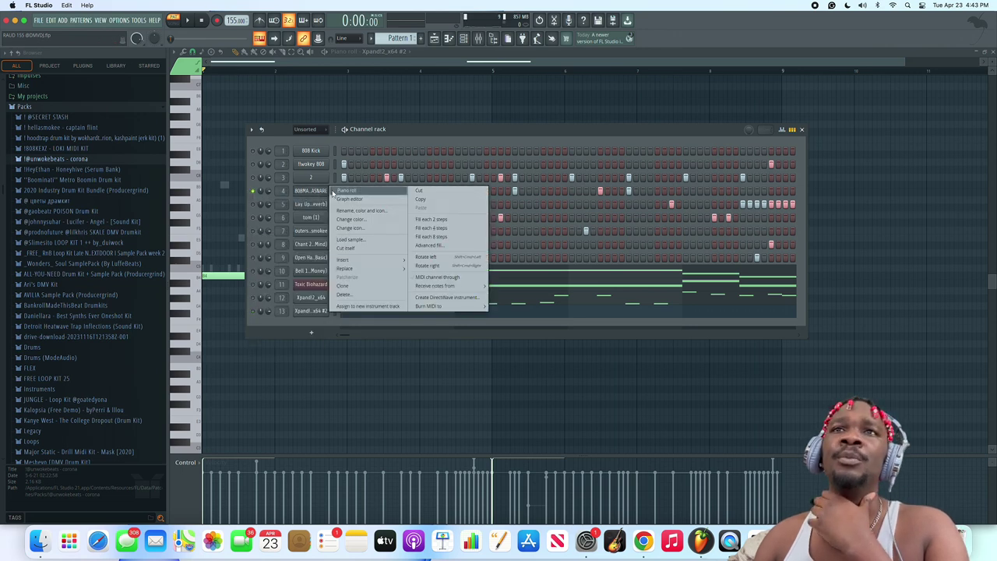
pyautogui.click(347, 191)
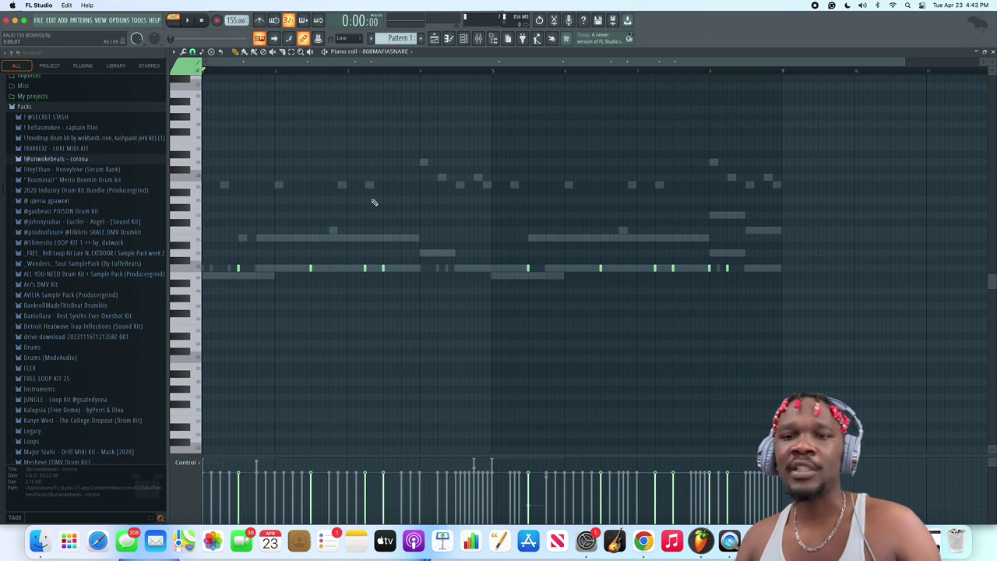
pyautogui.press('space')
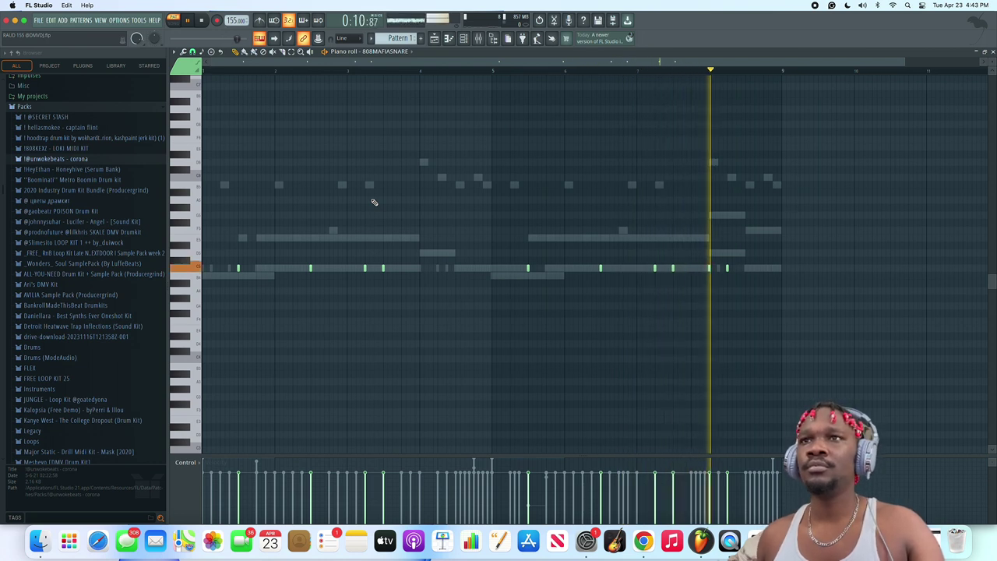
pyautogui.press('space')
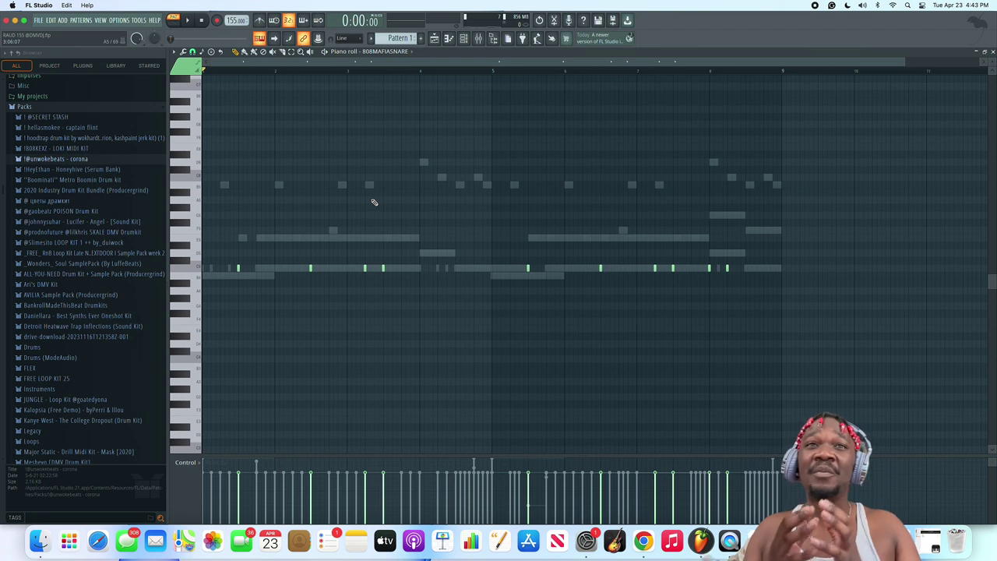
# - Highlight the two snare hits in bar 3 and play the pattern twice from that bar
pyautogui.moveTo(362, 238); pyautogui.dragTo(402, 296)
pyautogui.click(349, 71)
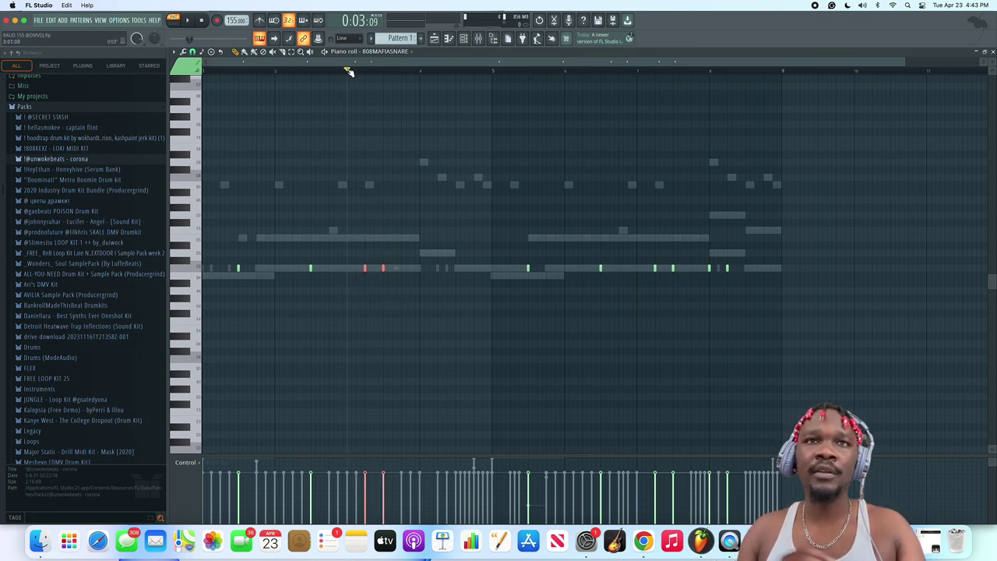
pyautogui.press('space')
pyautogui.press('space')
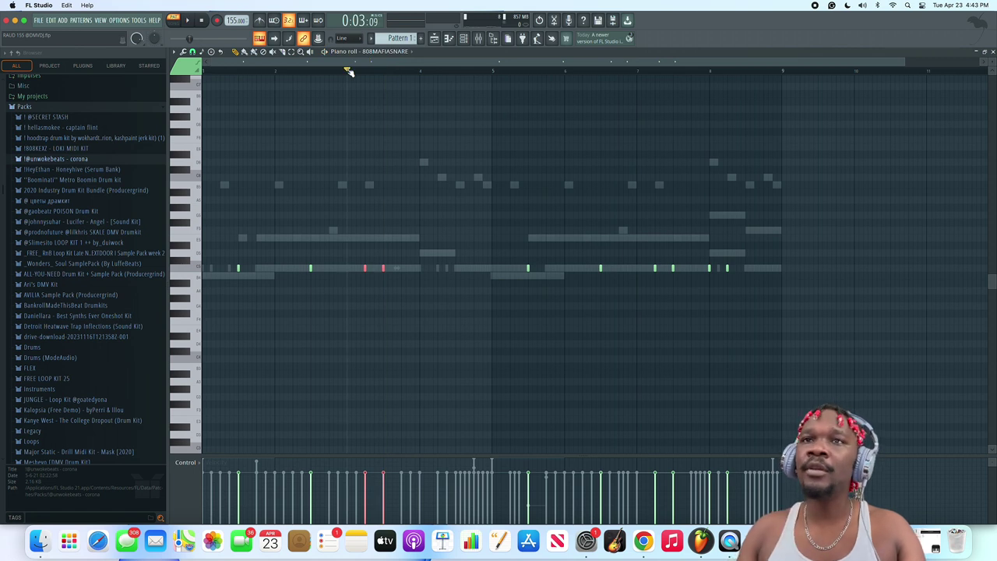
pyautogui.press('space')
pyautogui.press('space')
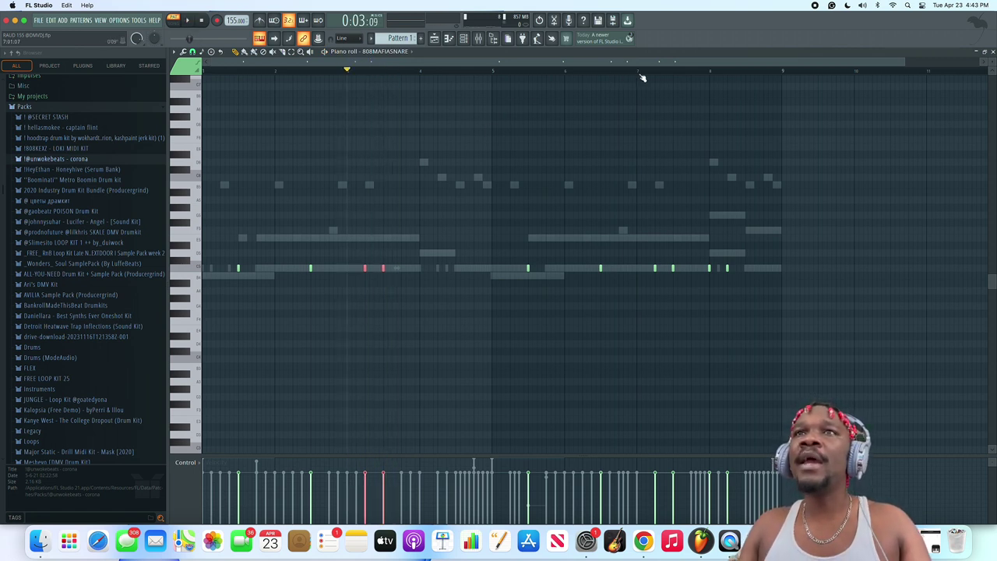
# - Play the snare pattern from the start of bar 7
pyautogui.click(634, 71)
pyautogui.press('space')
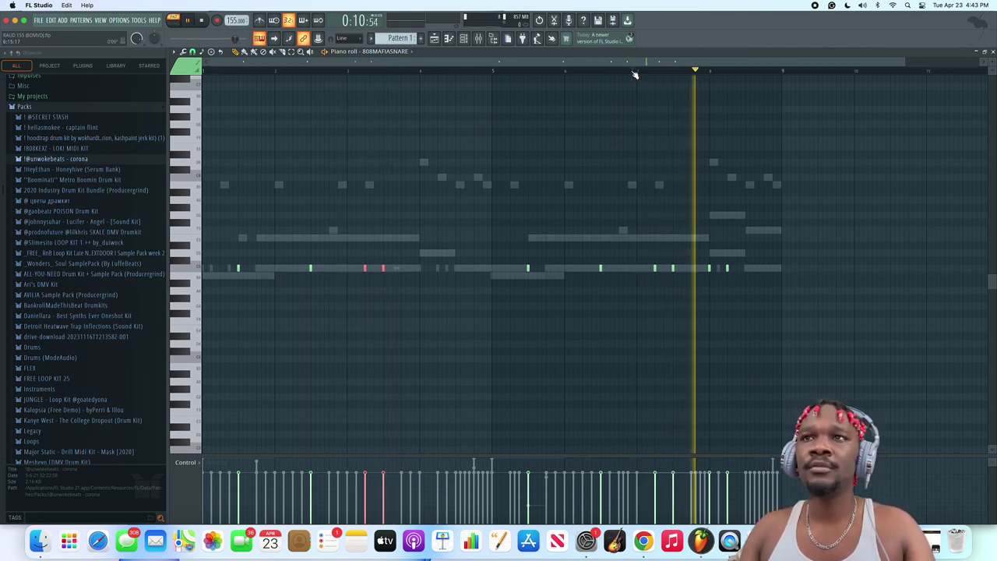
pyautogui.press('space')
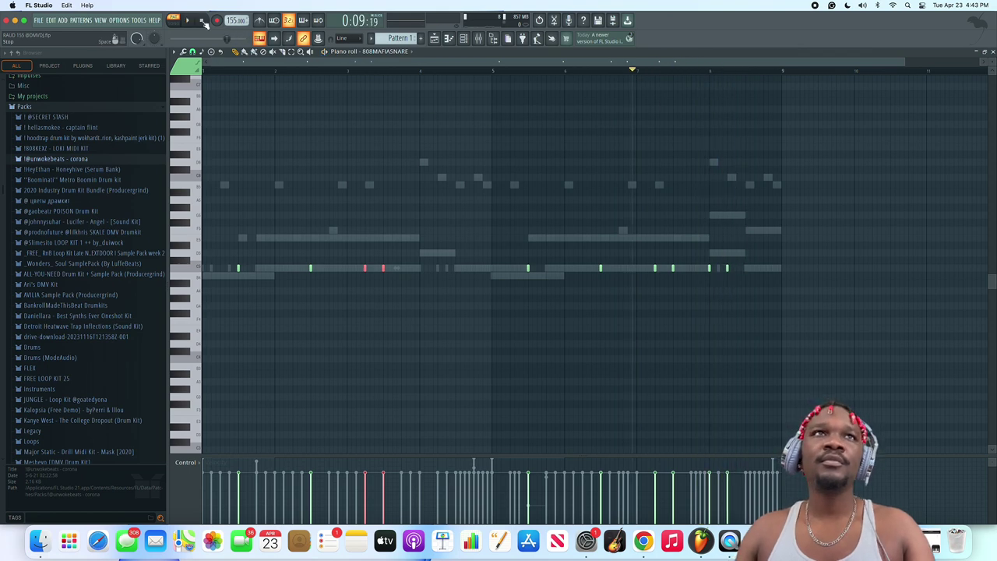
# - Bring up the channel rack and move it down over the lower part of the piano roll, below the snare notes
pyautogui.click(464, 37)
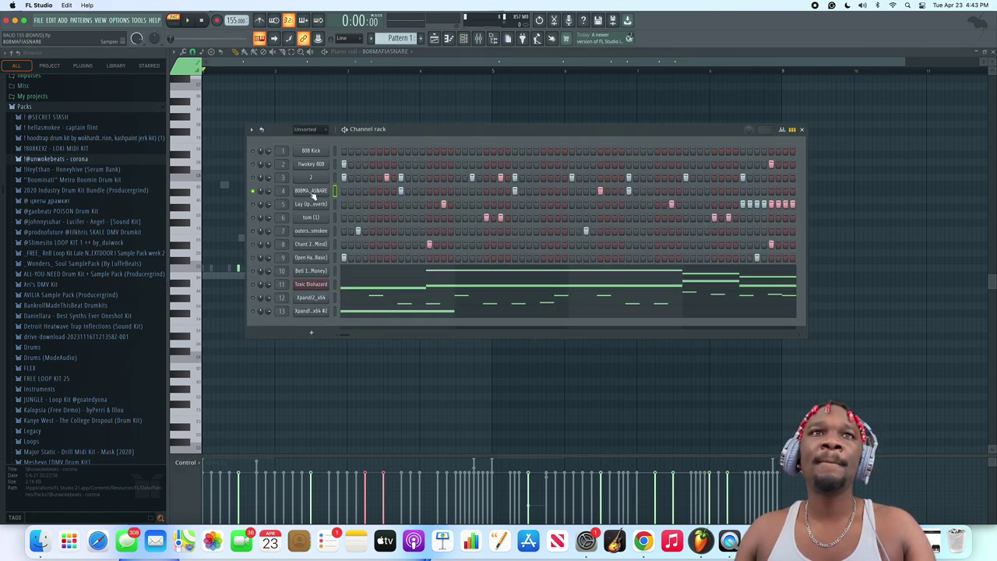
pyautogui.moveTo(387, 133); pyautogui.dragTo(358, 289)
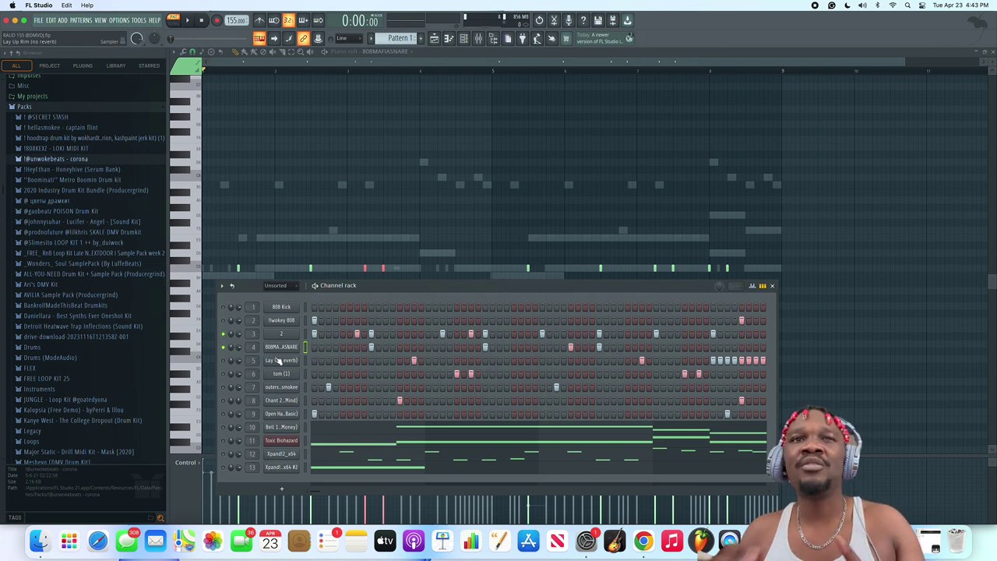
pyautogui.moveTo(385, 334)
pyautogui.mouseDown()
pyautogui.moveTo(420, 335)
pyautogui.moveTo(383, 338)
pyautogui.mouseUp()
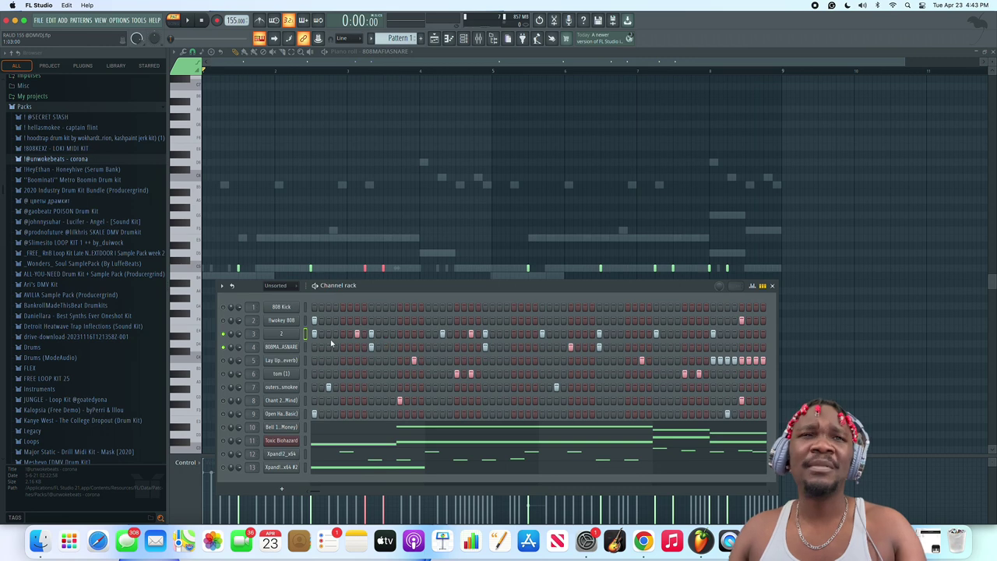
# - Solo channel 2, play it with its notes open in the piano roll, and return to the channel rack
pyautogui.press('space')
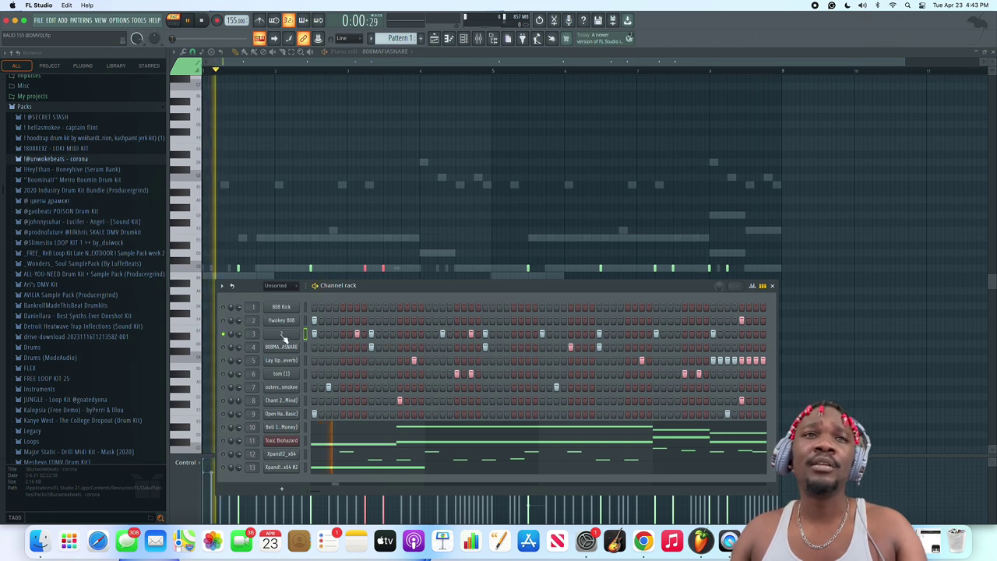
pyautogui.rightClick(284, 335)
pyautogui.click(309, 334)
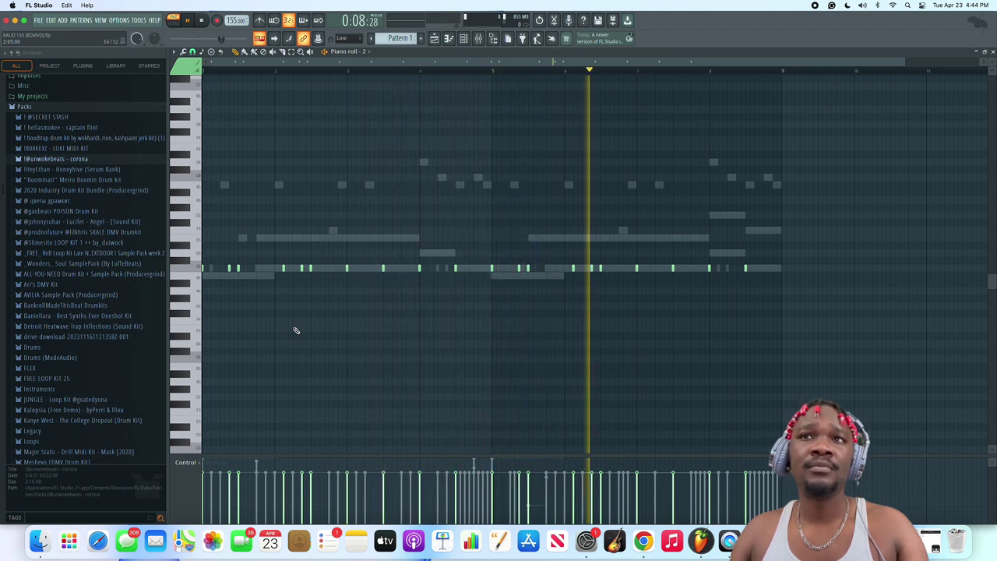
pyautogui.press('space')
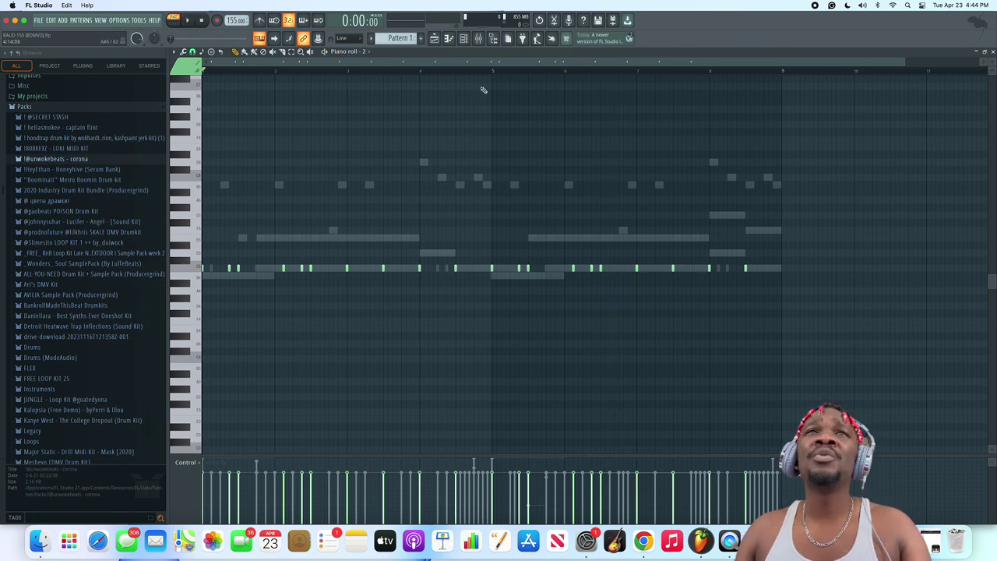
pyautogui.click(464, 38)
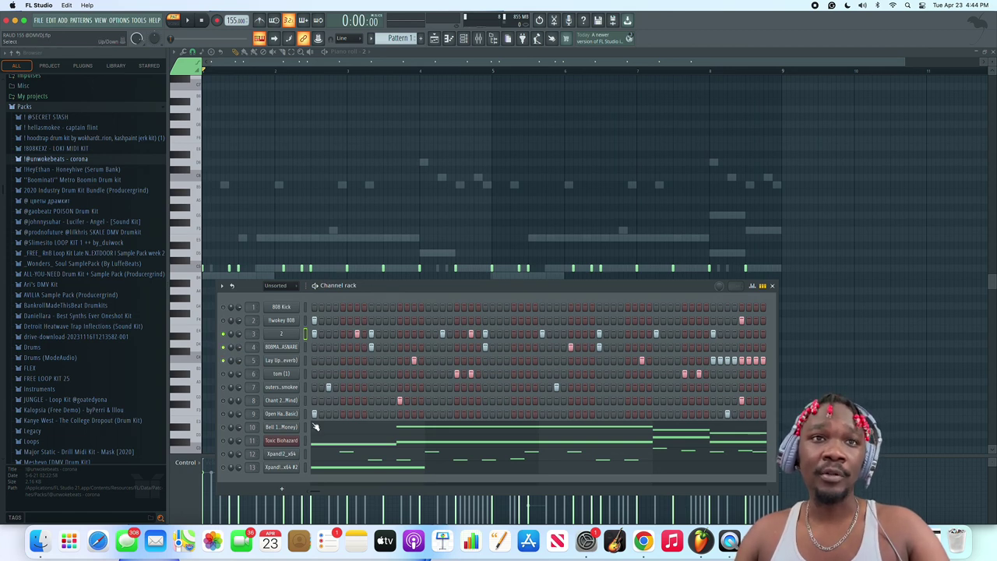
# - Open the Lay Up Rim notes in the piano roll and highlight the rim roll at the end of bar 4
pyautogui.rightClick(296, 359)
pyautogui.click(304, 361)
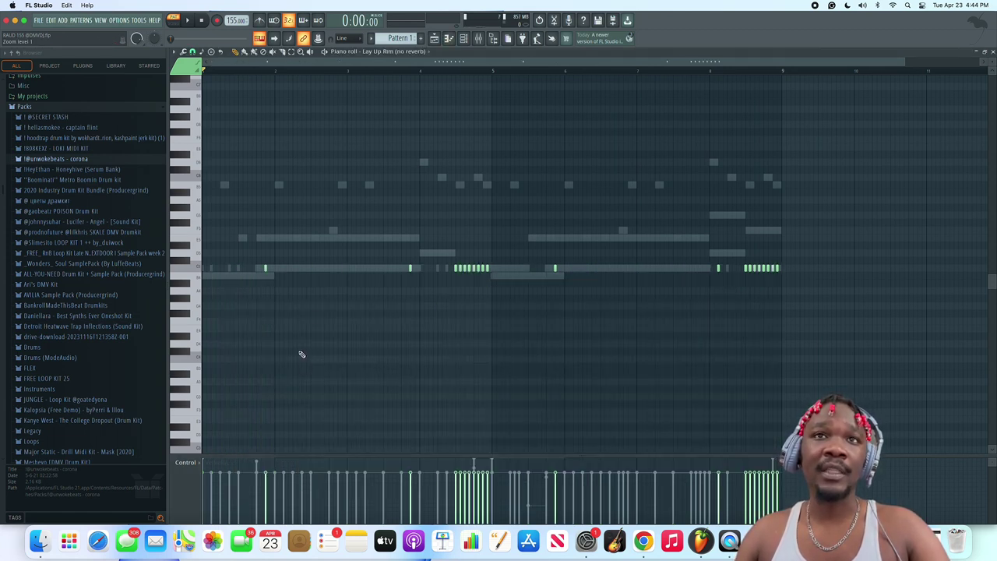
pyautogui.click(465, 39)
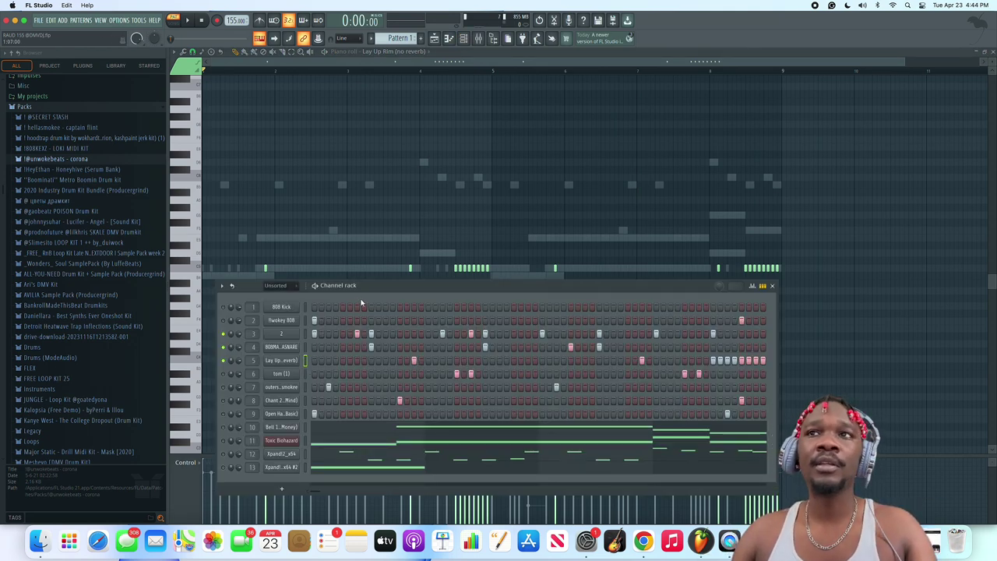
pyautogui.moveTo(440, 252); pyautogui.dragTo(500, 279)
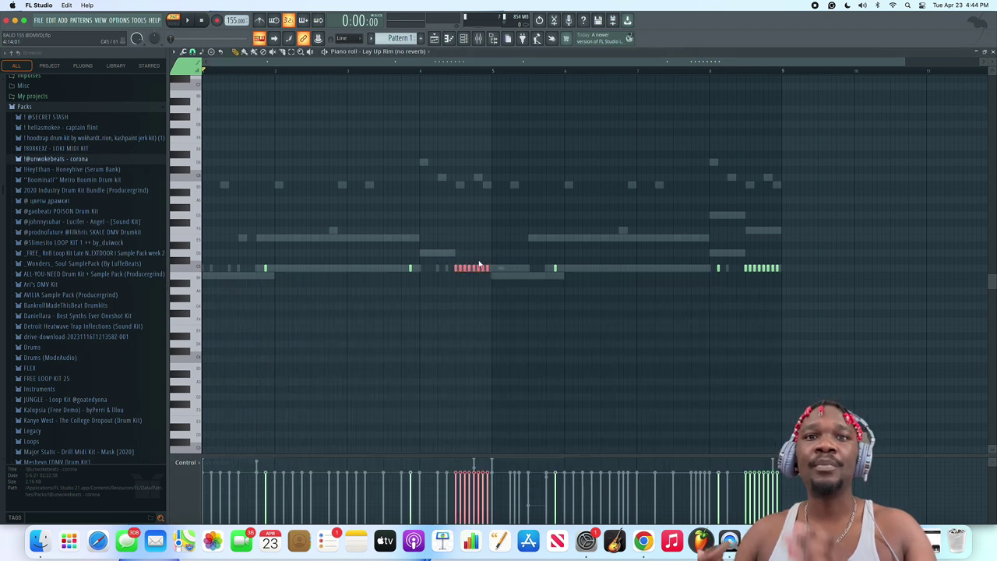
pyautogui.click(514, 223)
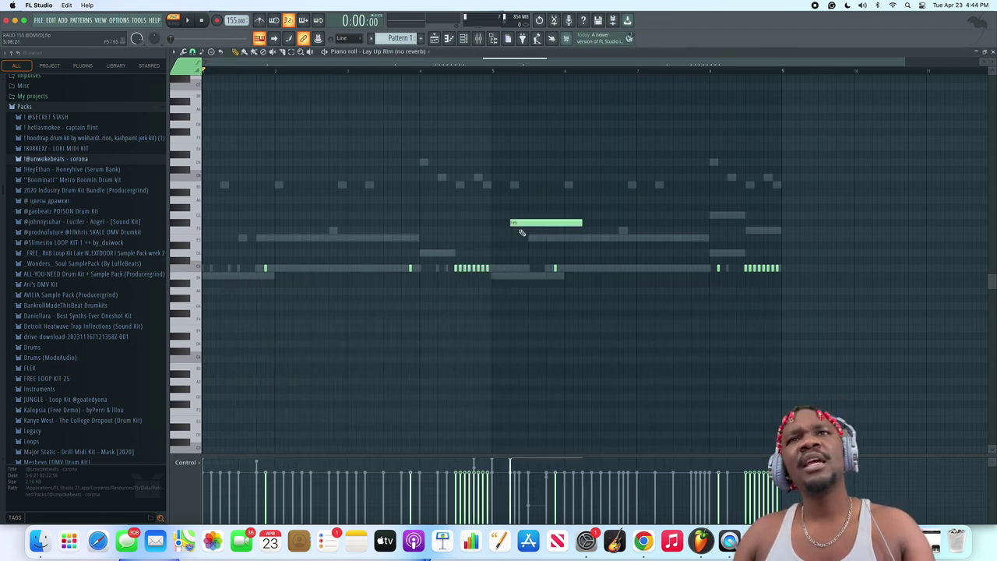
pyautogui.rightClick(520, 224)
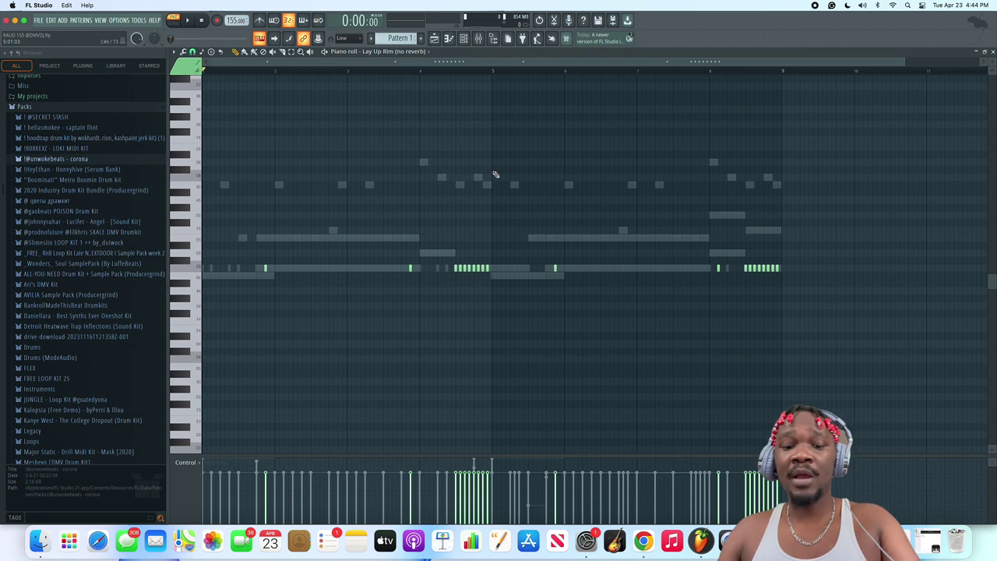
# - Randomize the rim notes' levels with the piano roll randomizer and play the pattern without it to compare, keeping the randomized levels
pyautogui.hotkey('alt', 'r')
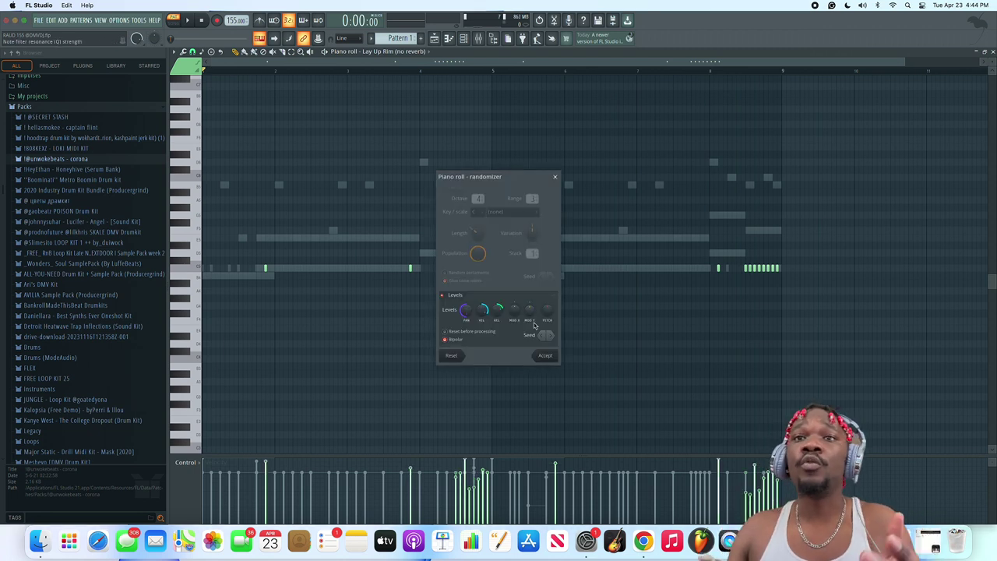
pyautogui.click(548, 356)
pyautogui.press('space')
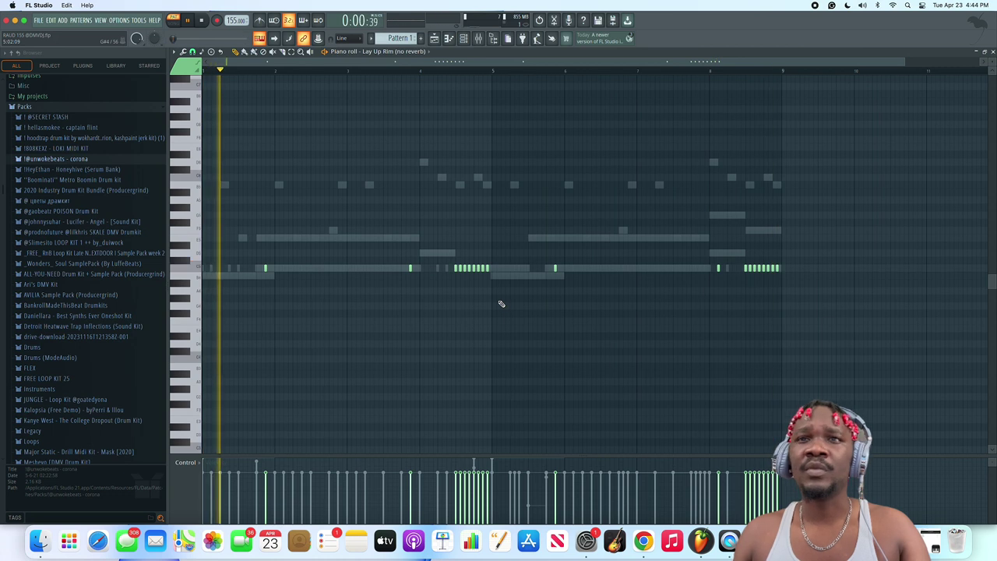
pyautogui.press('super+z')
pyautogui.press('space')
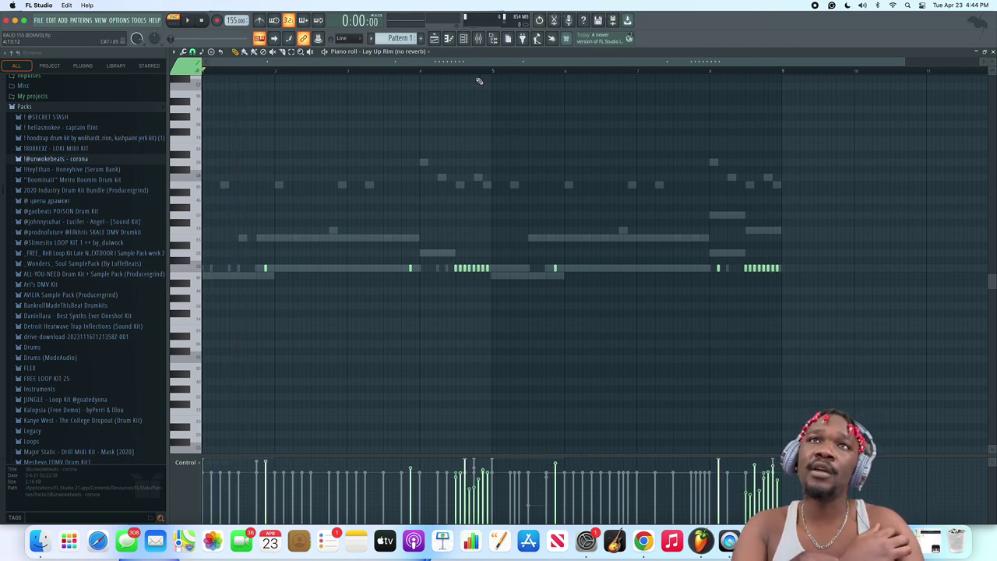
# - Bring up the channel rack over the middle of the piano roll and play the pattern with the tom and outerspace percussion channels enabled
pyautogui.press('F6')
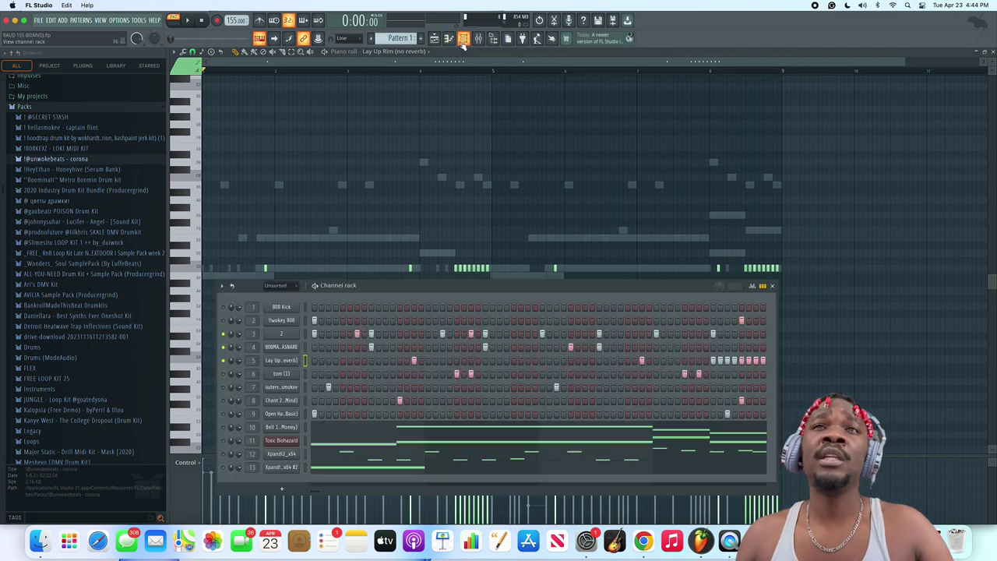
pyautogui.moveTo(365, 285); pyautogui.dragTo(388, 209)
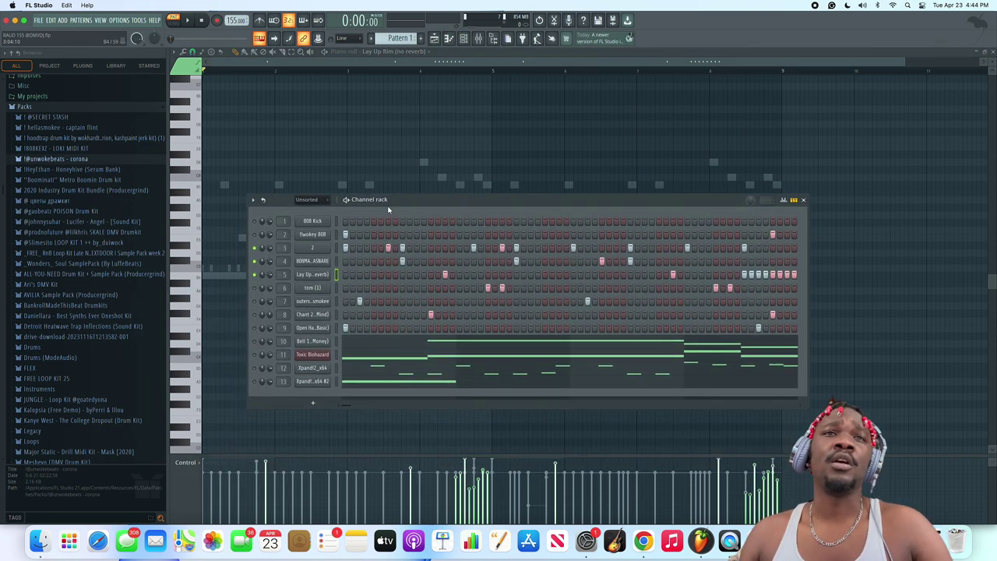
pyautogui.rightClick(318, 294)
pyautogui.click(308, 302)
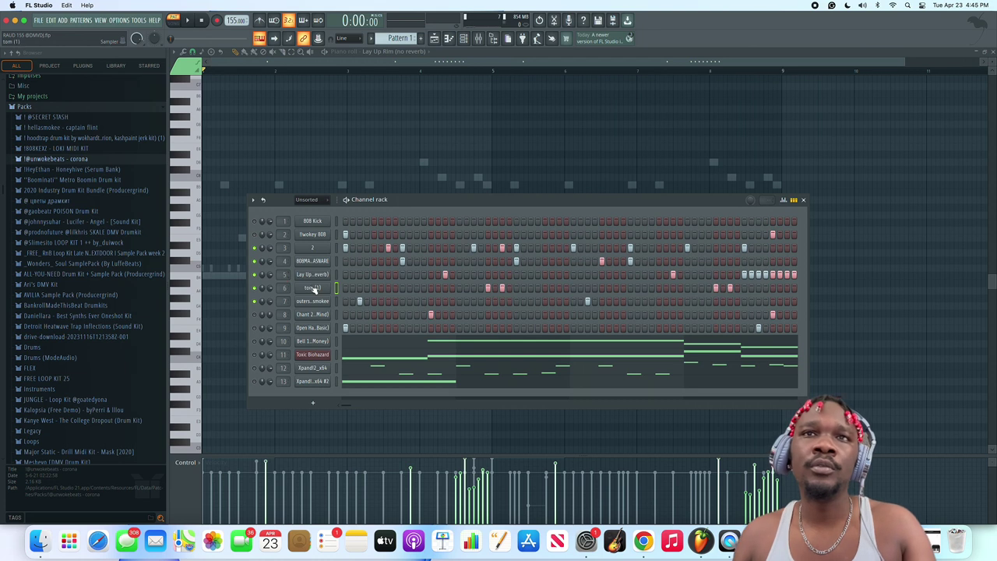
pyautogui.press('space')
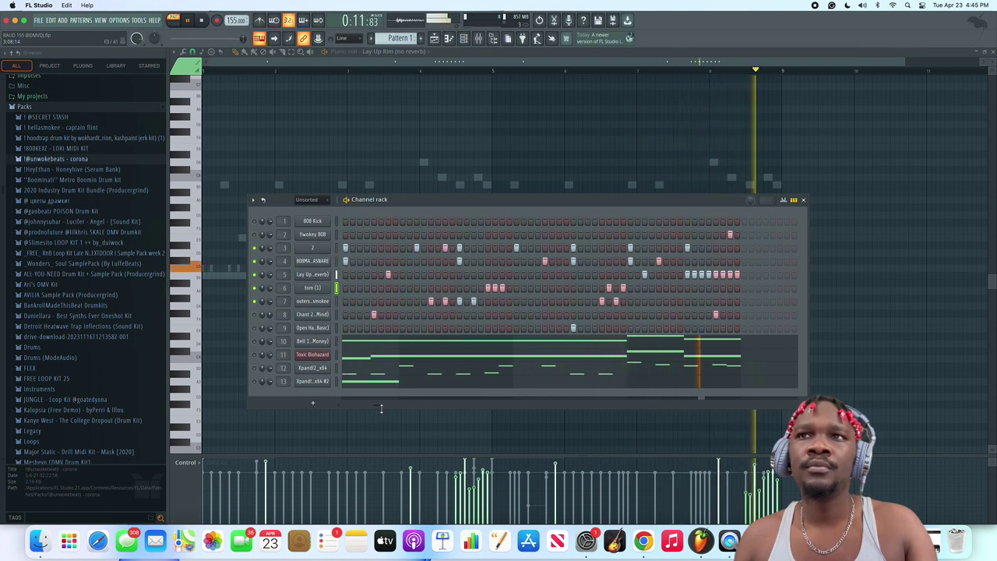
pyautogui.press('space')
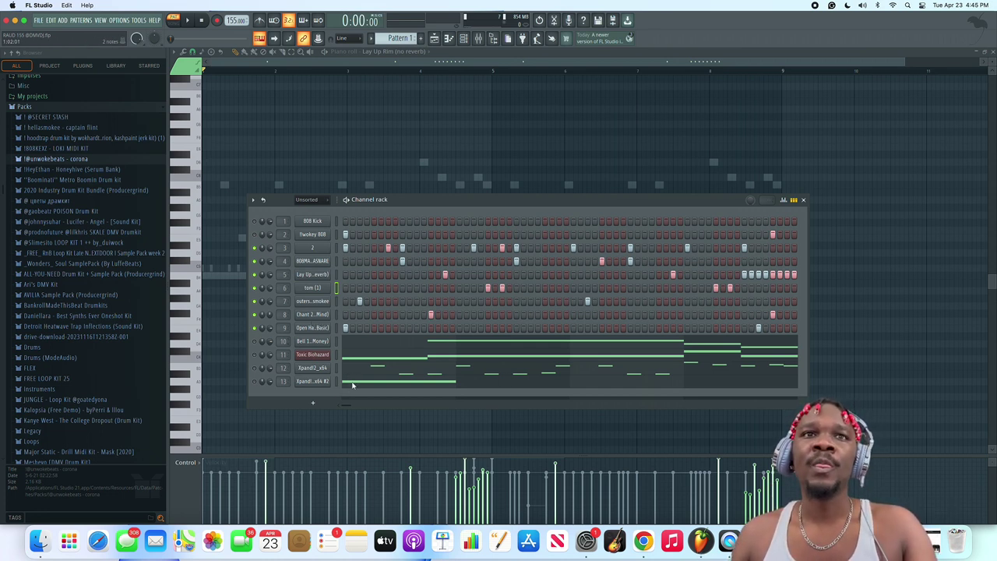
# - Audition the 808MAFIASNARE sound and play the drum pattern with the chant and open hat channels also enabled
pyautogui.moveTo(349, 406)
pyautogui.mouseDown()
pyautogui.moveTo(416, 409)
pyautogui.moveTo(338, 415)
pyautogui.mouseUp()
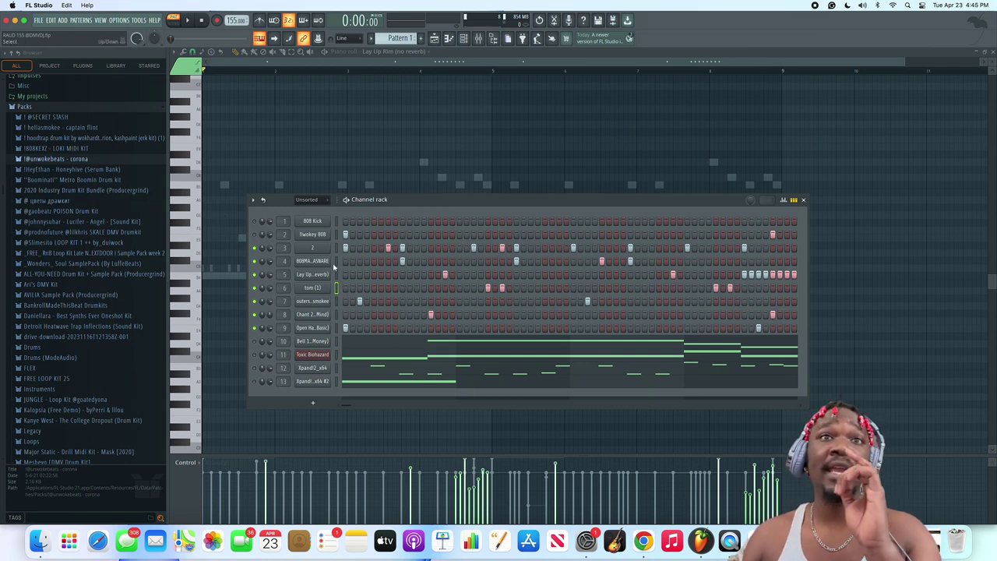
pyautogui.click(328, 275)
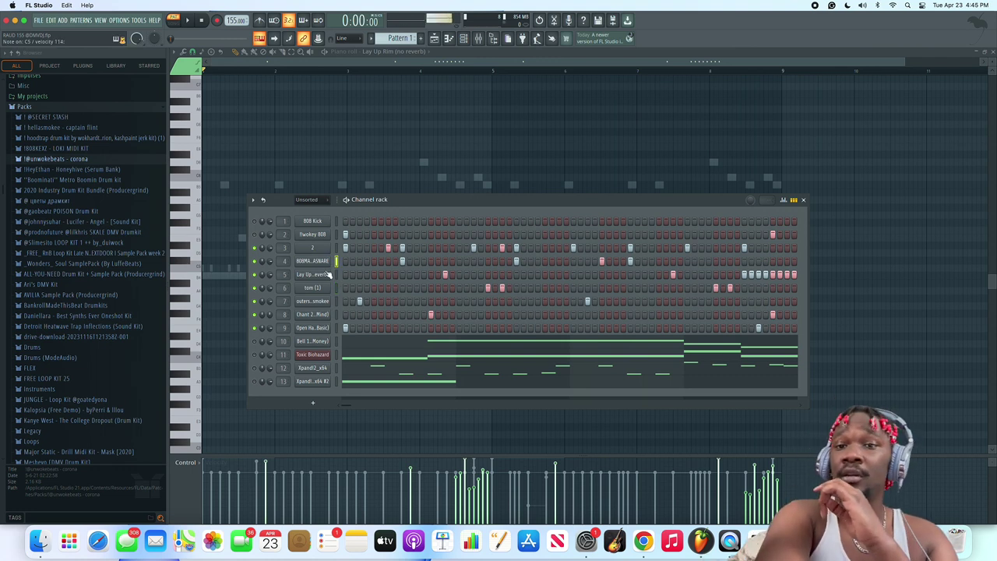
pyautogui.press('space')
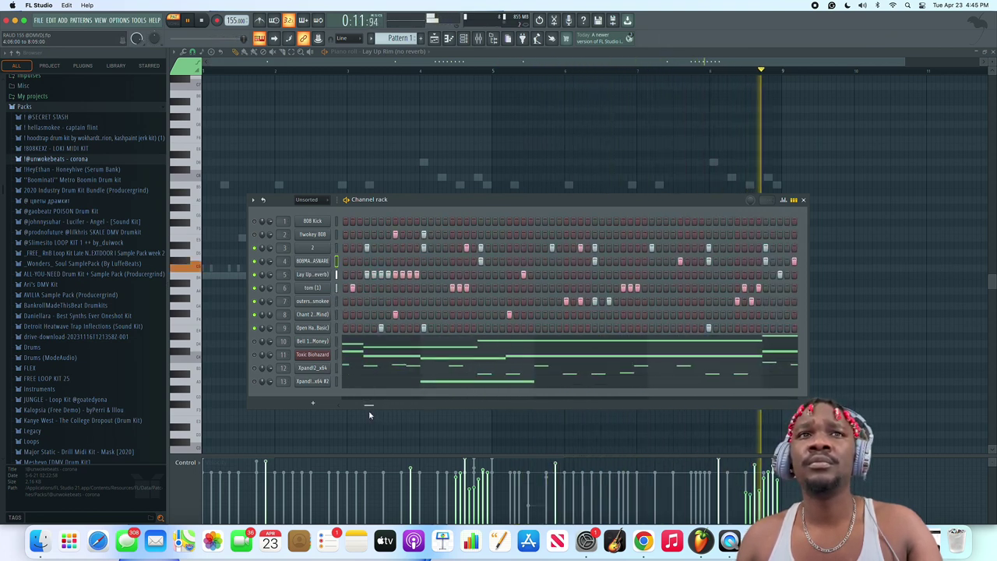
pyautogui.press('space')
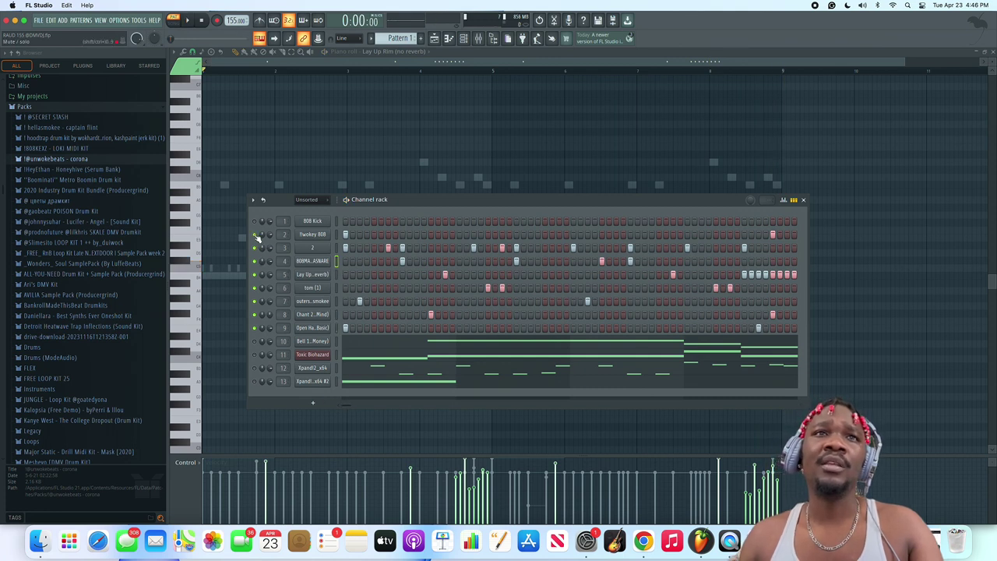
# - Delete the unused 808 Kick channel from the channel rack
pyautogui.rightClick(318, 222)
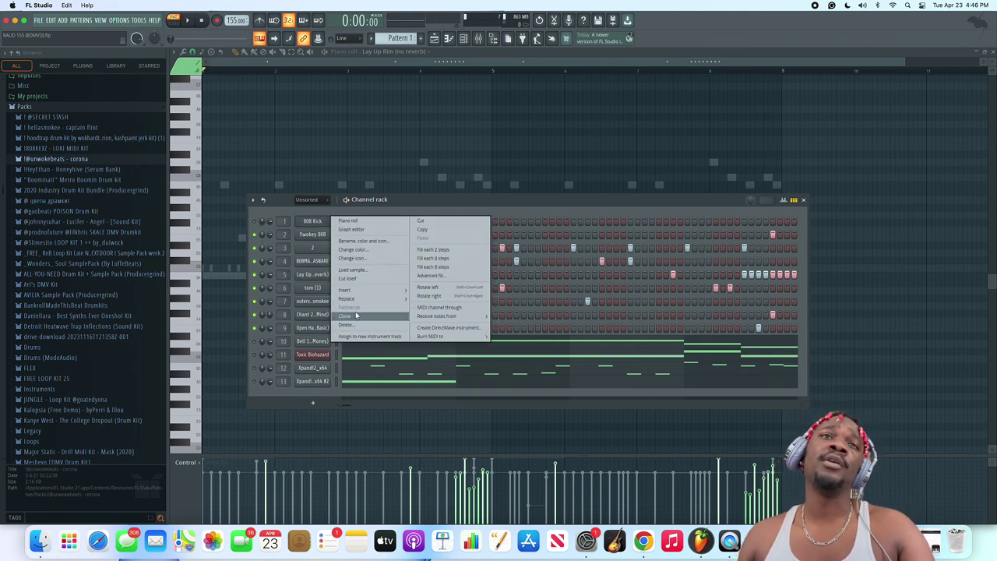
pyautogui.click(362, 328)
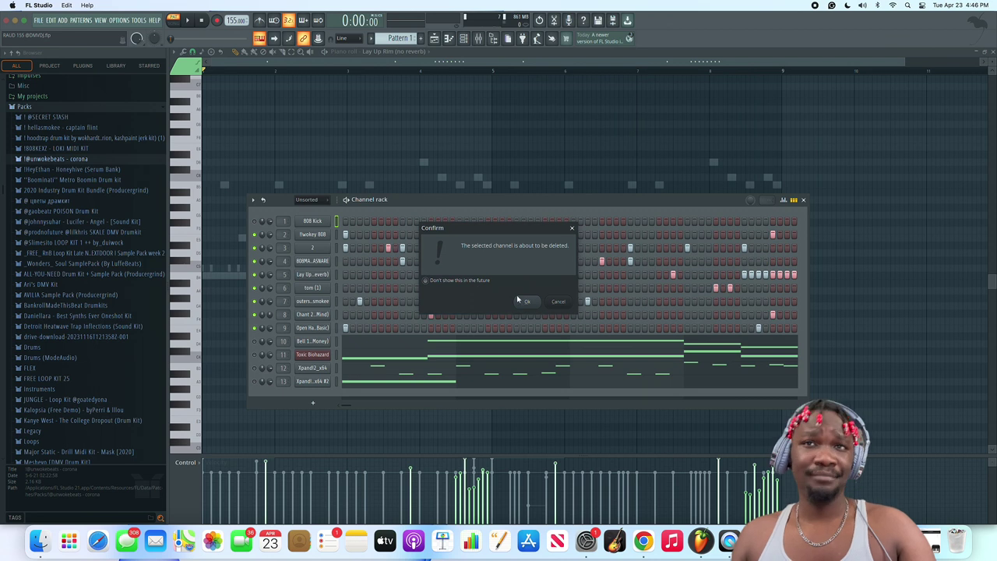
pyautogui.click(521, 301)
# - Open channel 2's 808 notes in the piano roll, play the pattern with them, and return to the channel rack
pyautogui.rightClick(315, 222)
pyautogui.click(333, 222)
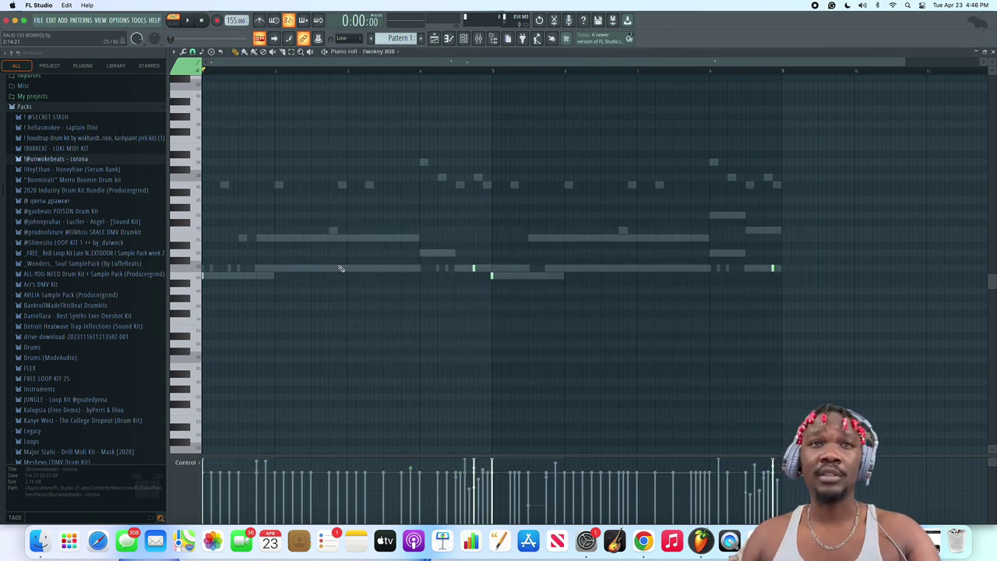
pyautogui.press('space')
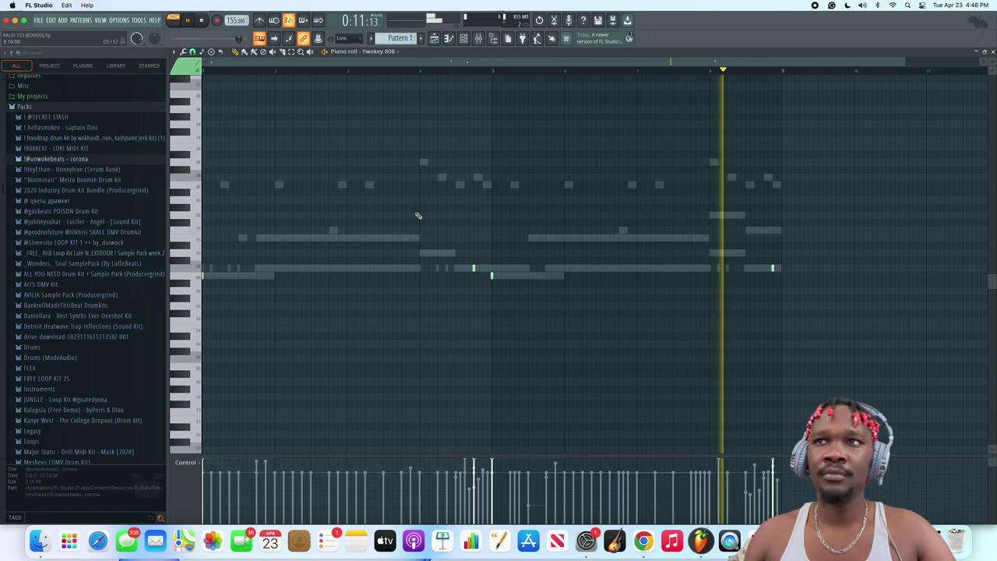
pyautogui.press('space')
pyautogui.click(465, 43)
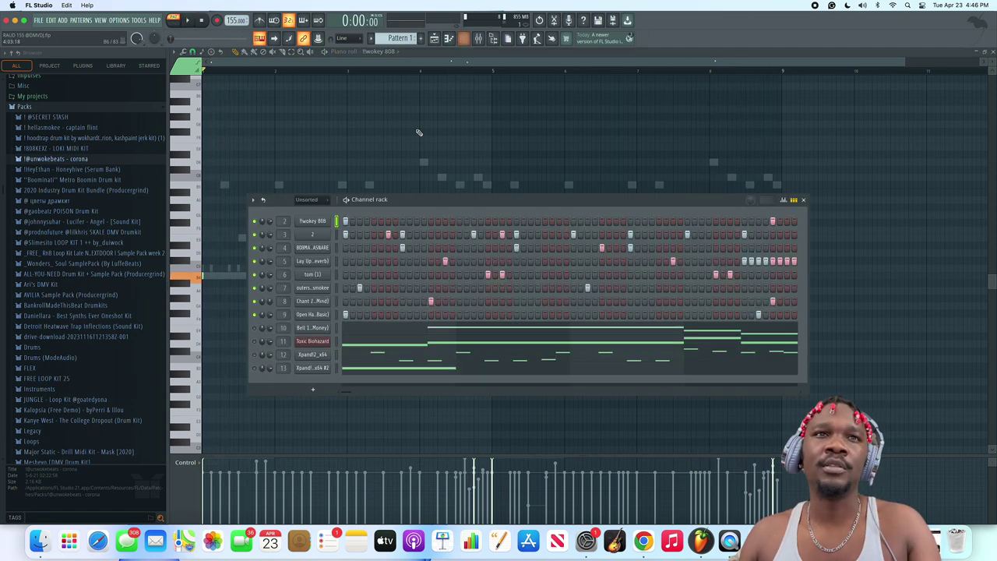
# - Hide the channel rack to view the 808 notes in the piano roll, and bring the rack back up
pyautogui.rightClick(328, 225)
pyautogui.click(801, 201)
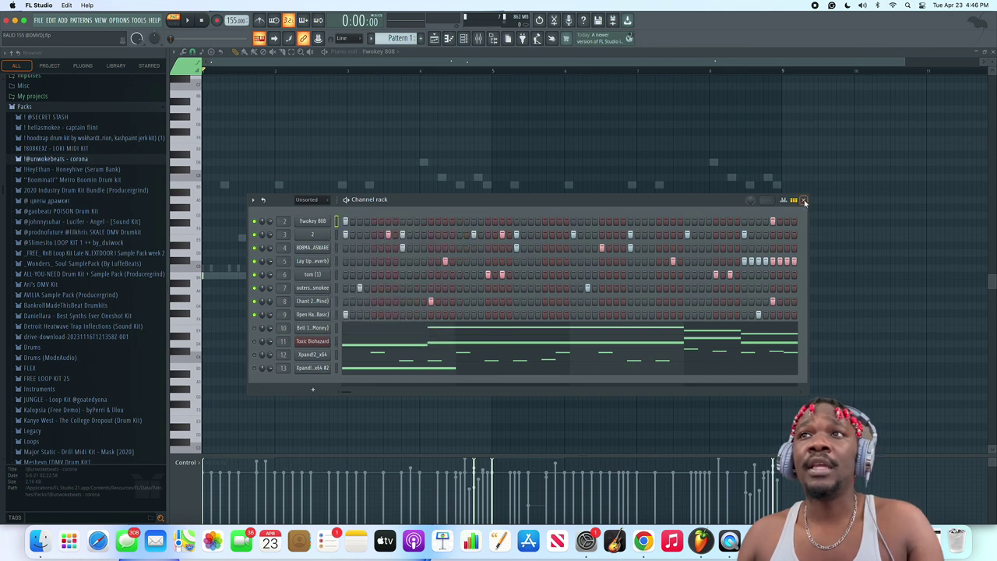
pyautogui.click(801, 200)
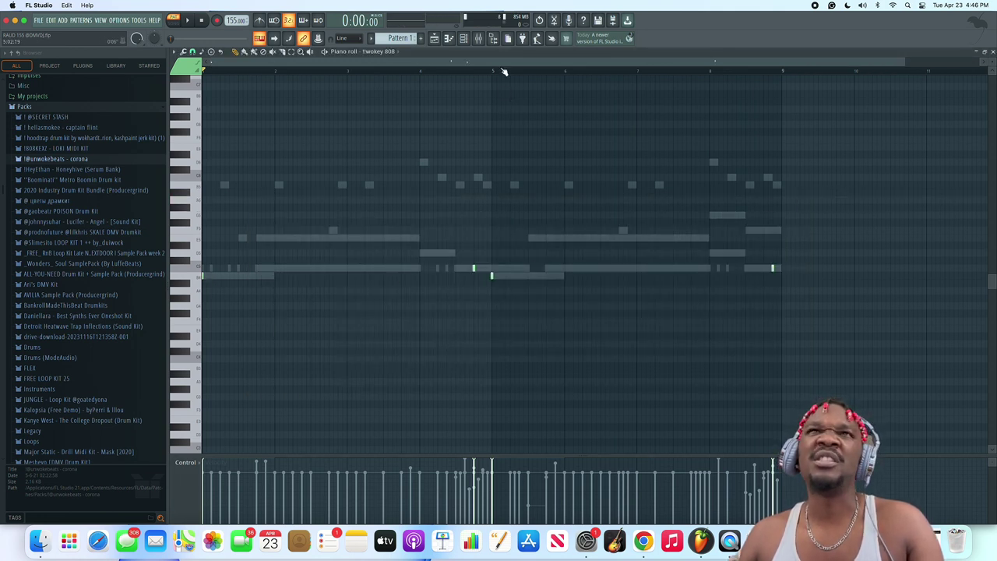
pyautogui.click(465, 39)
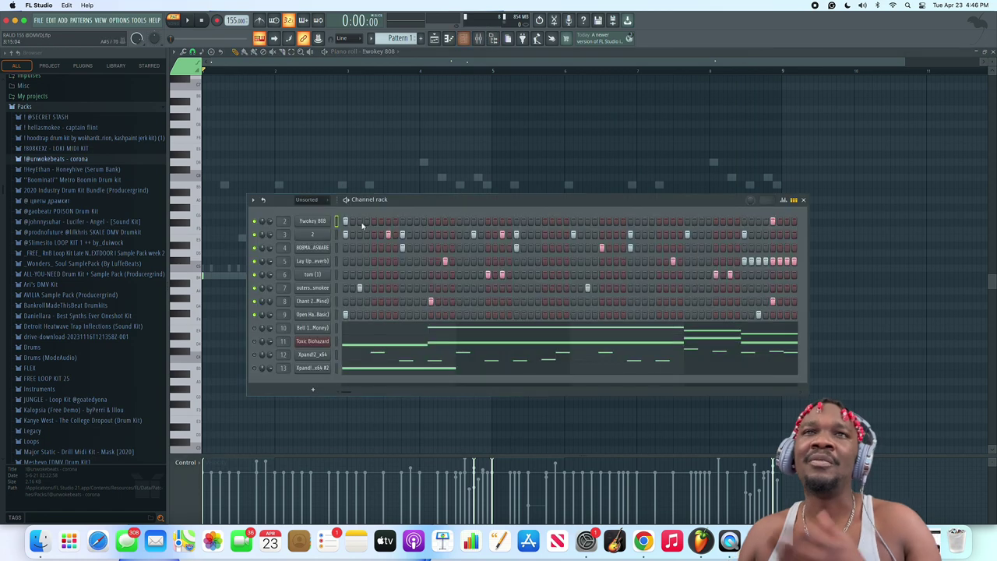
# - Solo the Toxic Biohazard channel and turn all channels back on
pyautogui.rightClick(254, 343)
pyautogui.click(261, 350)
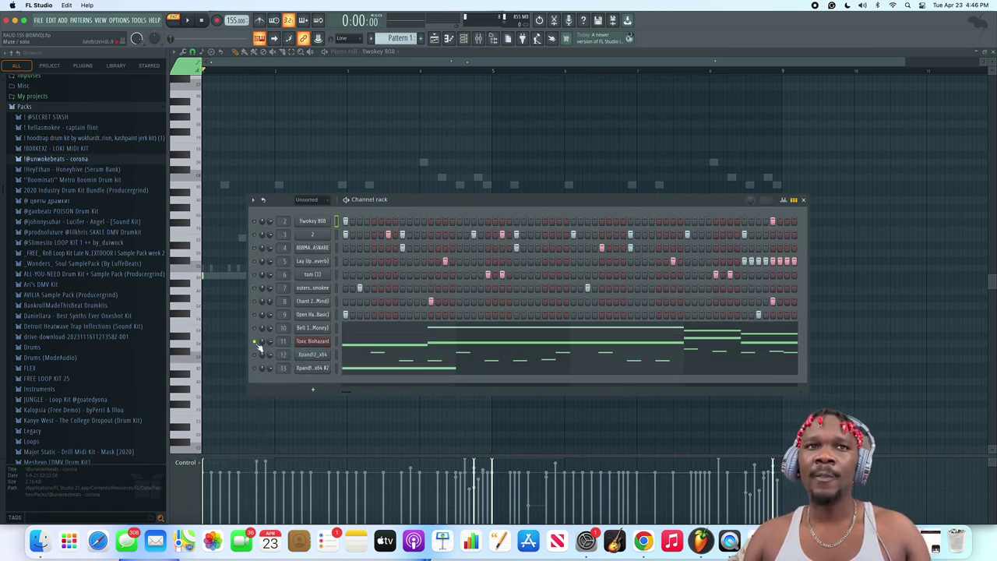
pyautogui.rightClick(257, 345)
pyautogui.click(262, 352)
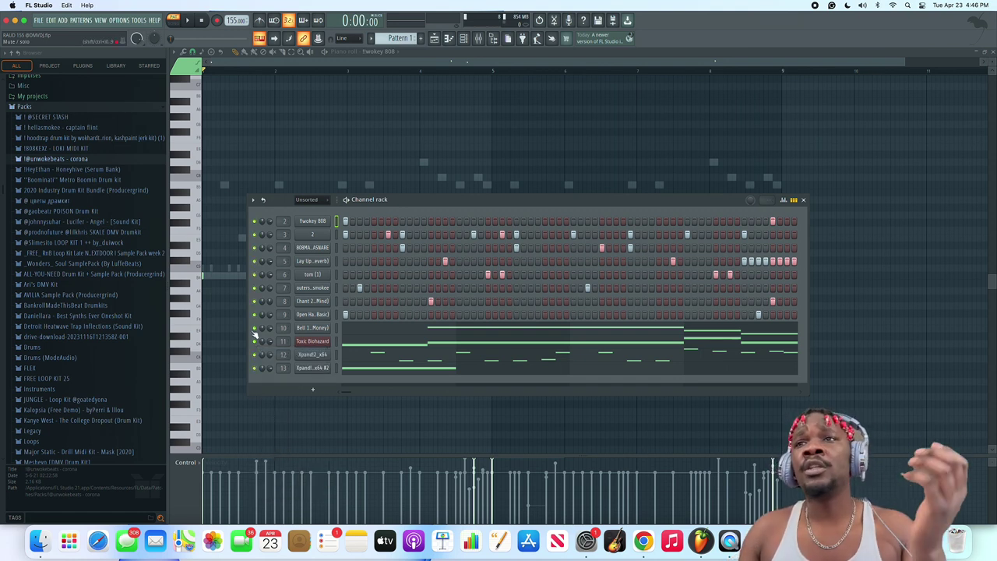
# - Show the playlist behind the channel rack and play the pattern, with the Xpand!2 channel 12 muted
pyautogui.click(448, 38)
pyautogui.click(463, 38)
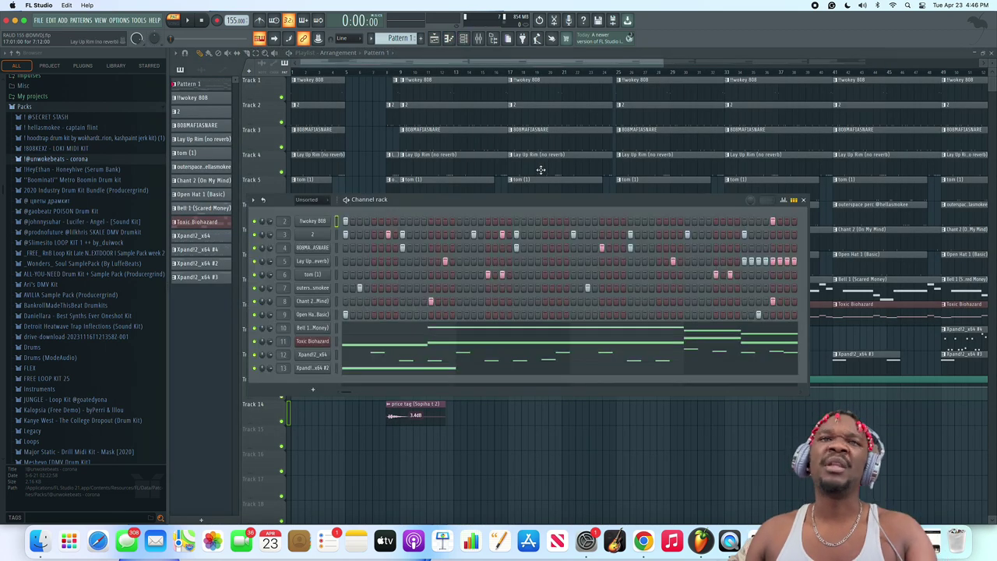
pyautogui.press('space')
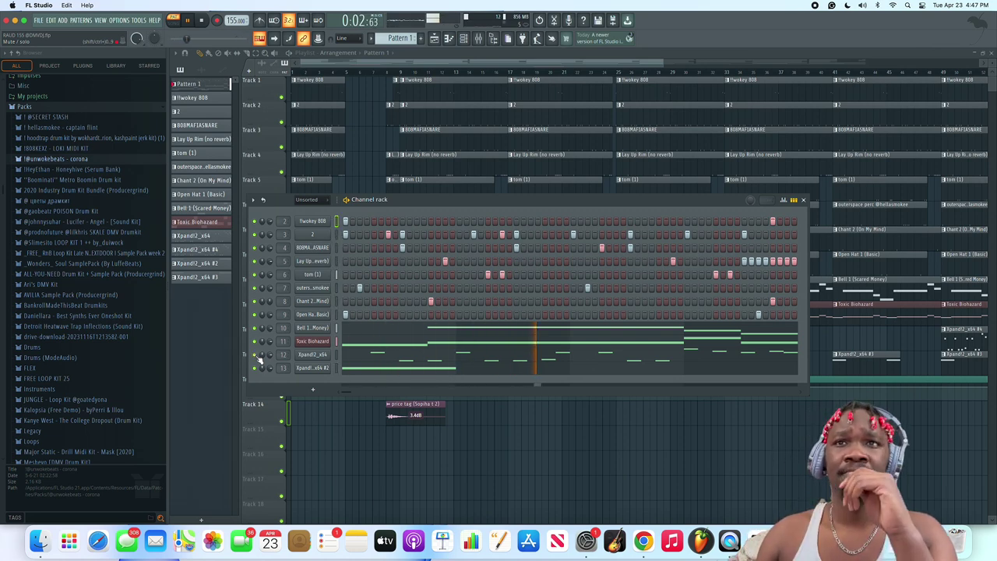
pyautogui.press('space')
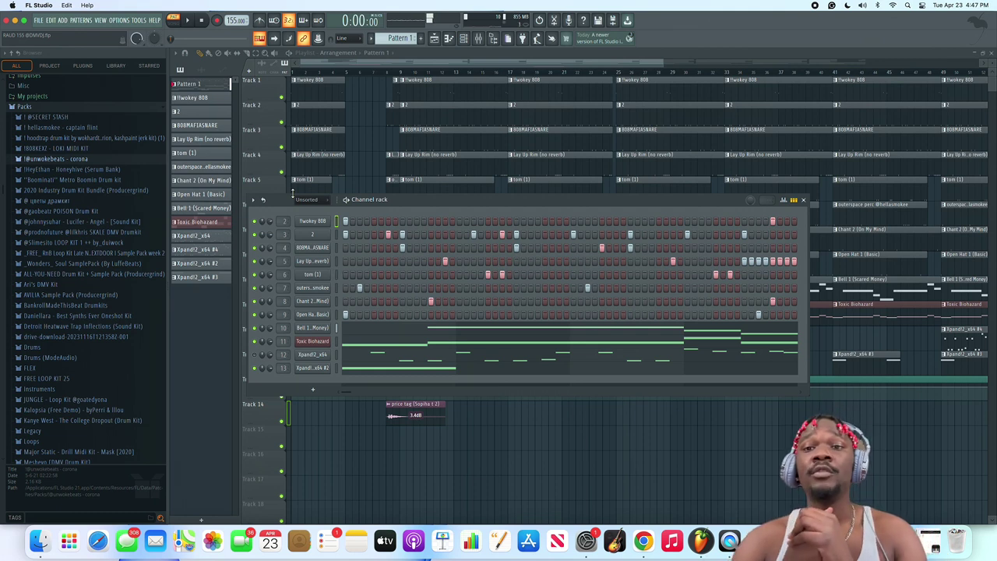